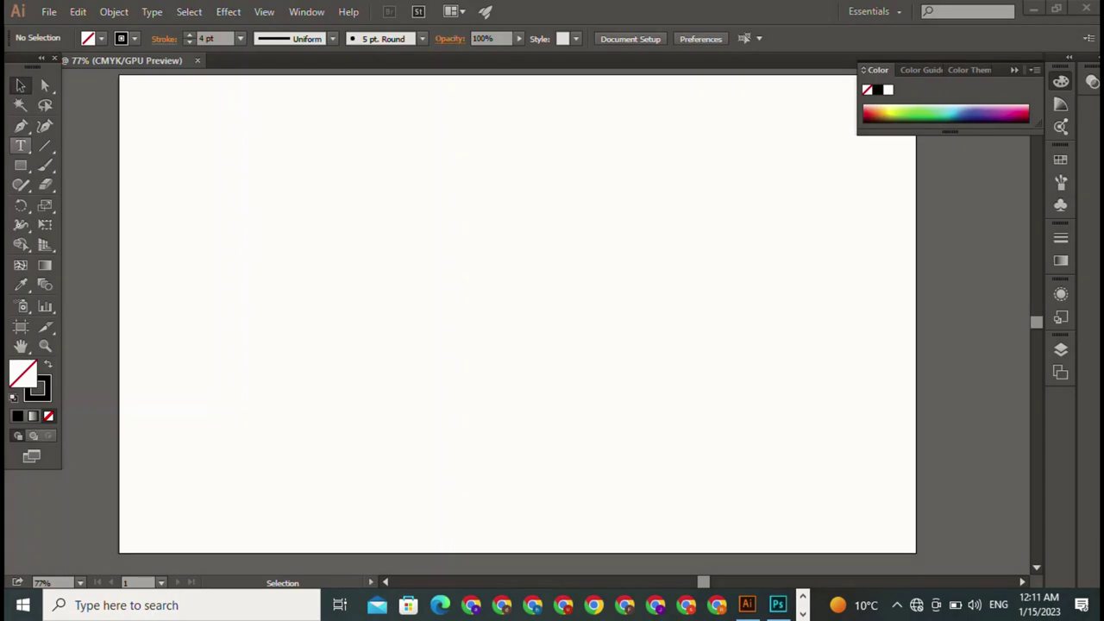
# Draw a closed four-corner slanted outline as the M's left leg with the Pen tool
pyautogui.press('p')
pyautogui.click(479, 154)
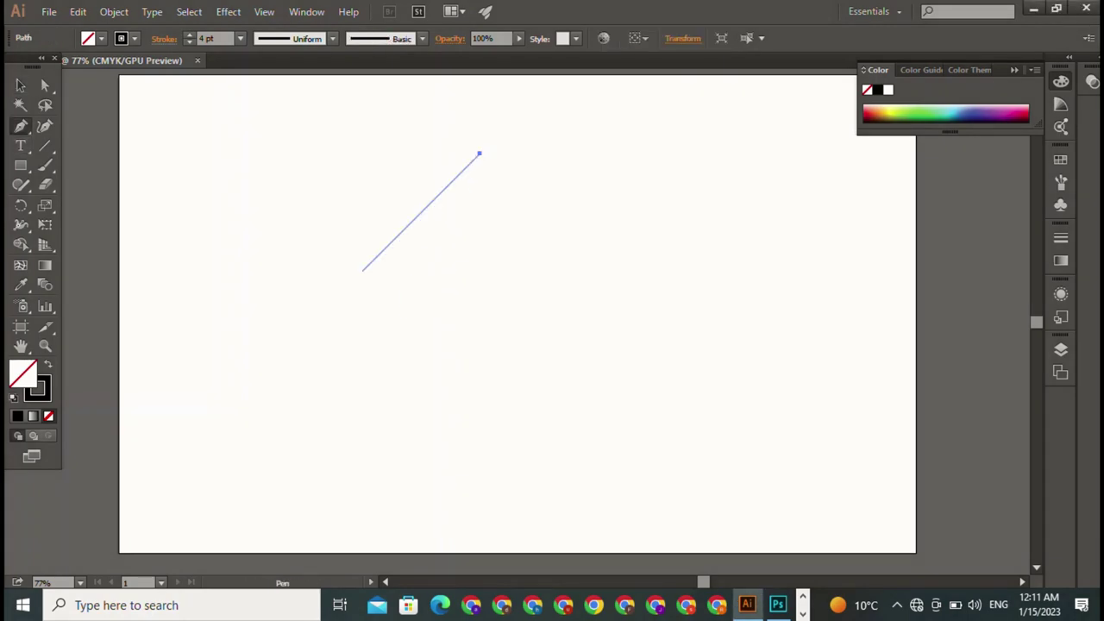
pyautogui.click(406, 331)
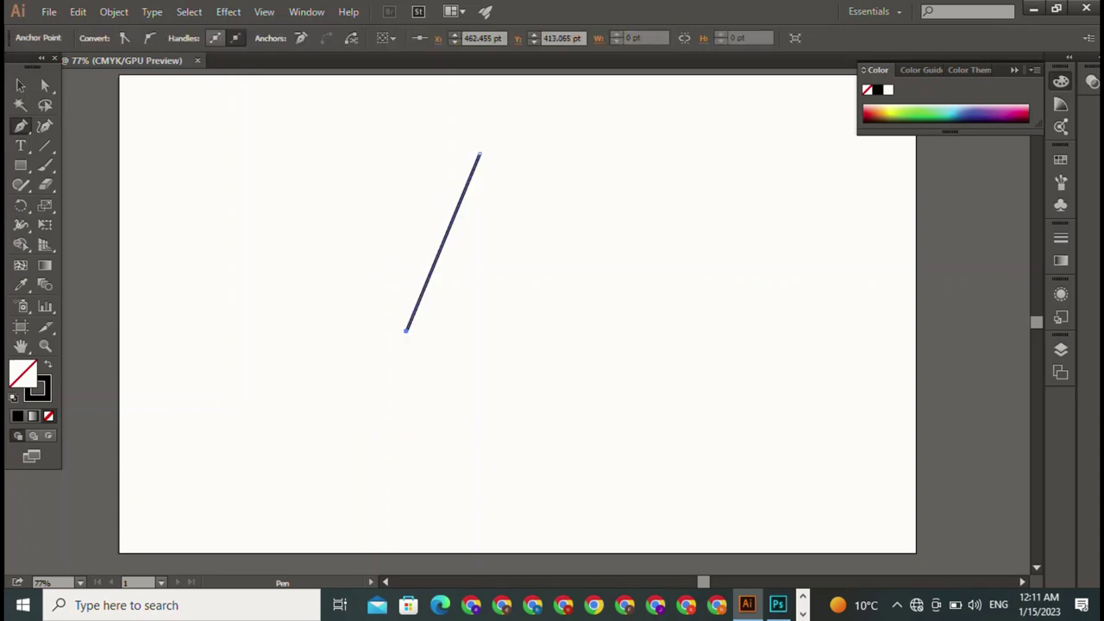
pyautogui.click(446, 328)
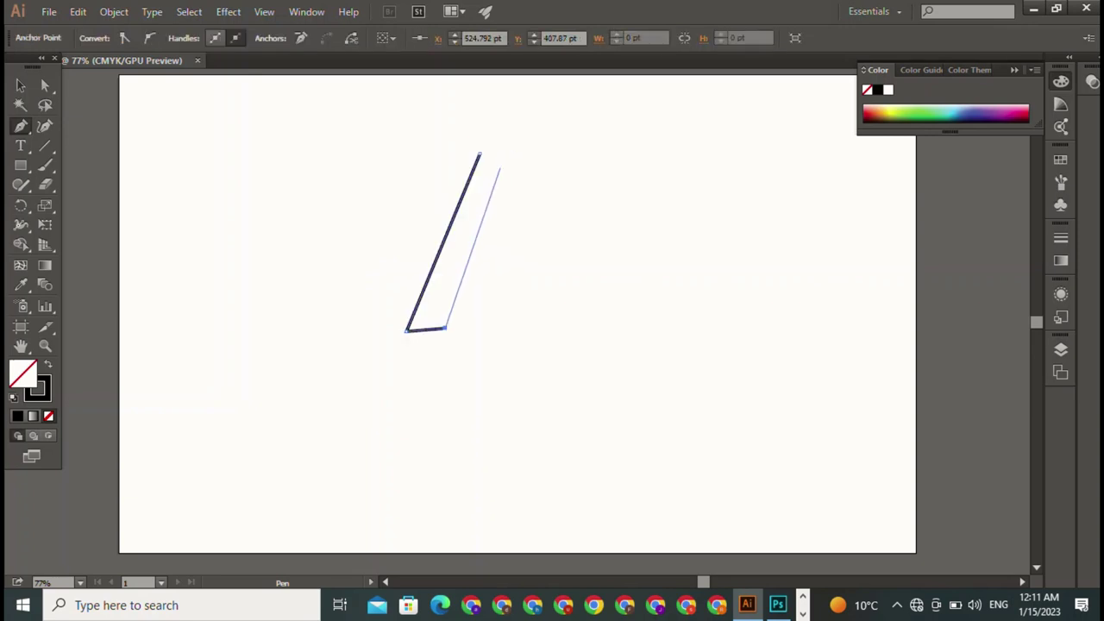
pyautogui.click(527, 108)
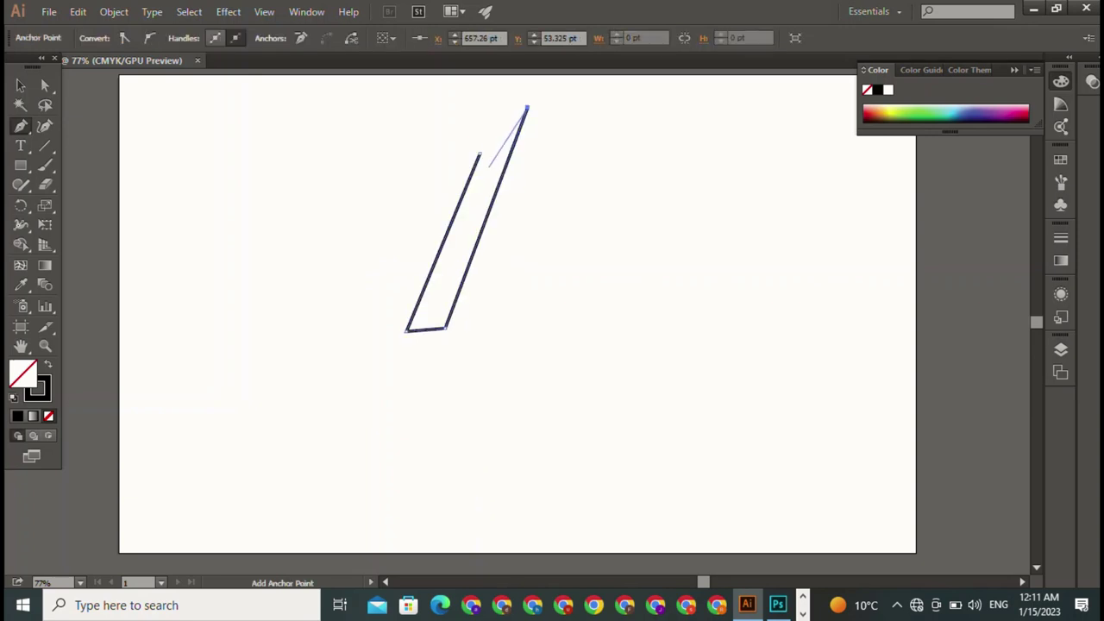
pyautogui.click(479, 156)
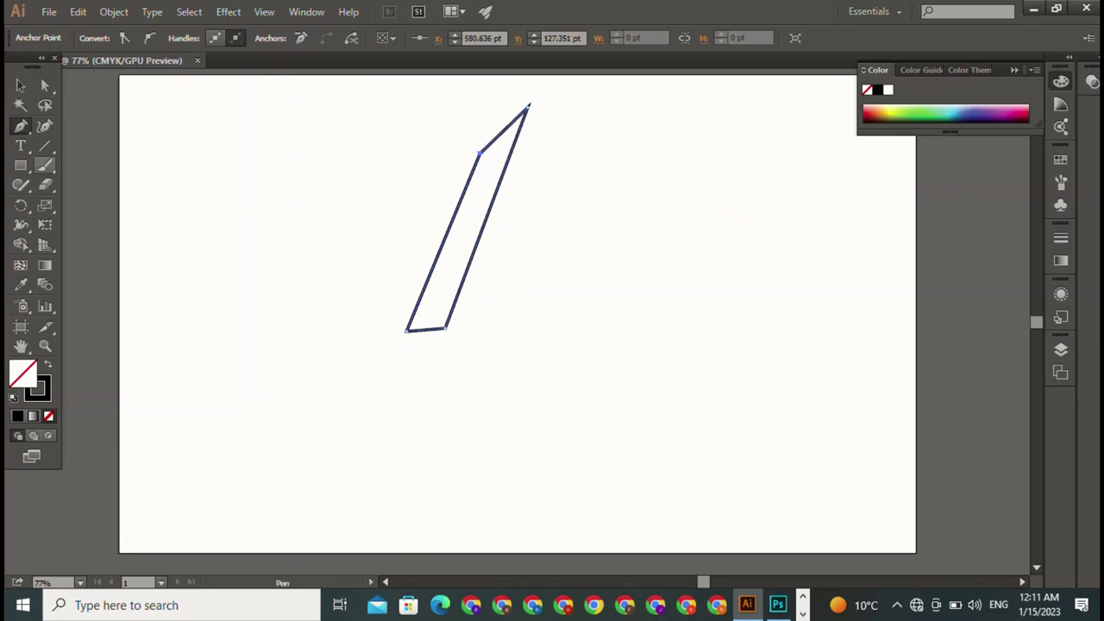
pyautogui.press('v')
pyautogui.hotkey('ctrl', 'shift', 'a')
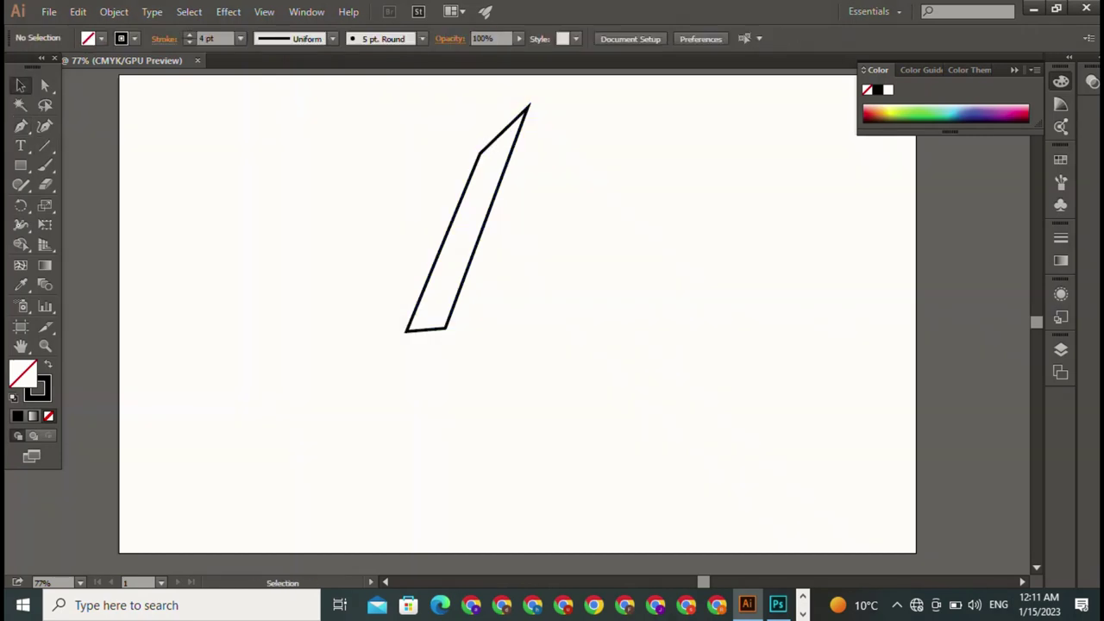
# Fill the left leg black, set its stroke to None, and nudge it down-left
pyautogui.click(527, 107)
pyautogui.click(101, 38)
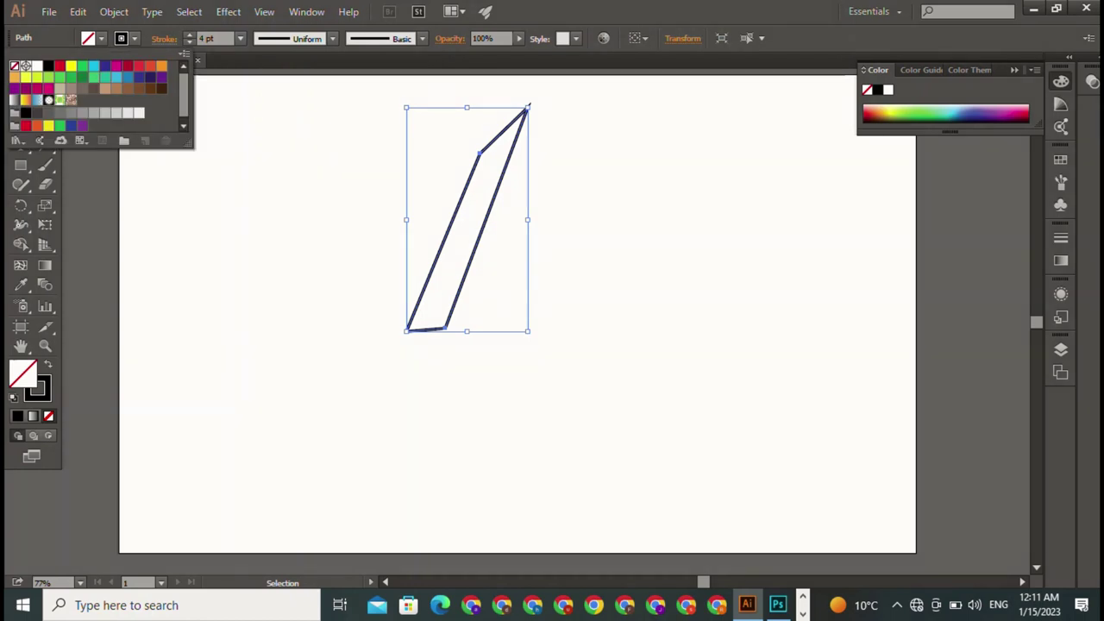
pyautogui.click(48, 65)
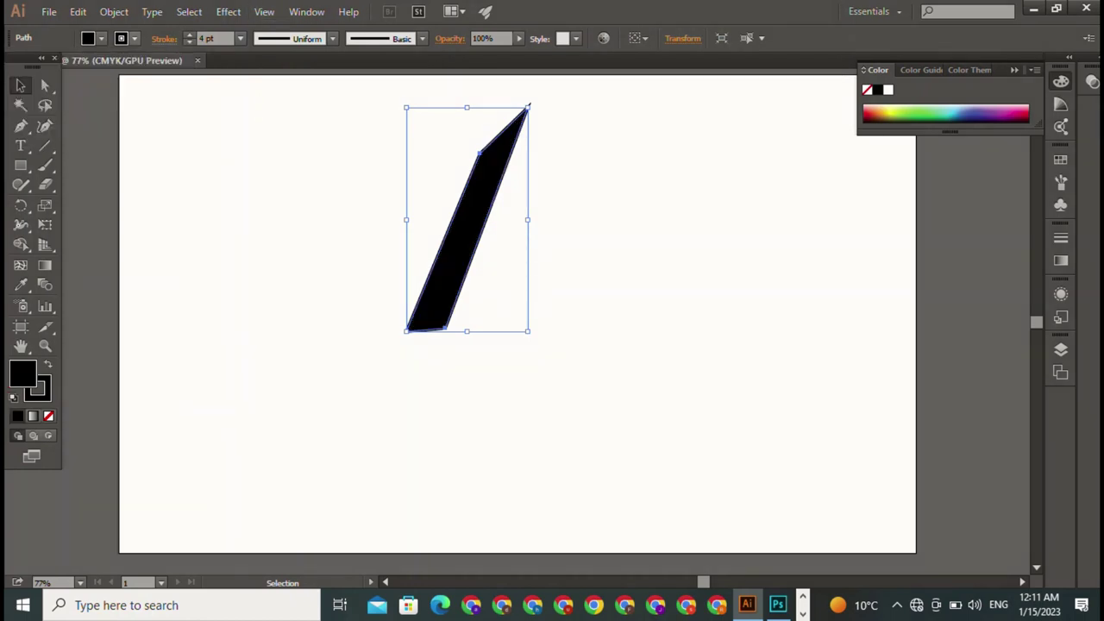
pyautogui.click(134, 38)
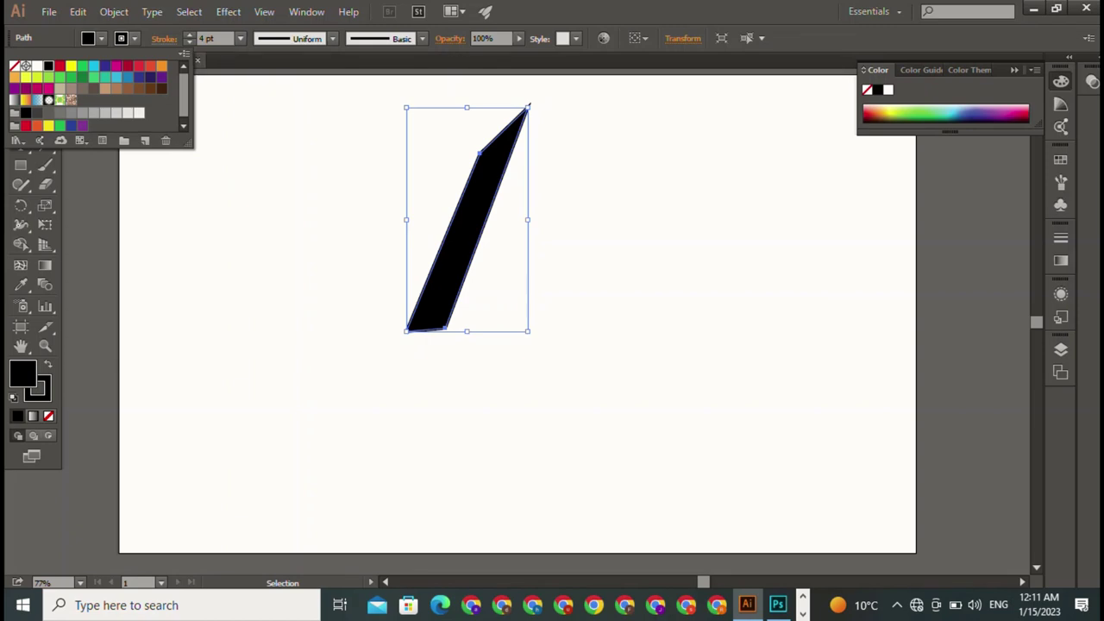
pyautogui.click(13, 66)
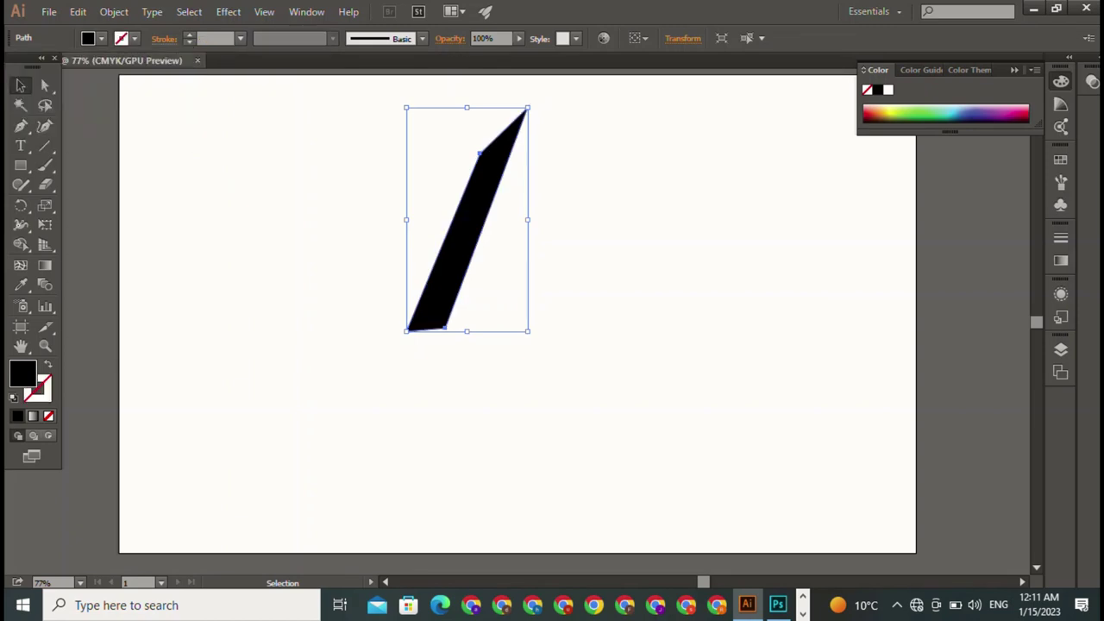
pyautogui.click(655, 388)
pyautogui.moveTo(470, 233); pyautogui.dragTo(457, 288)
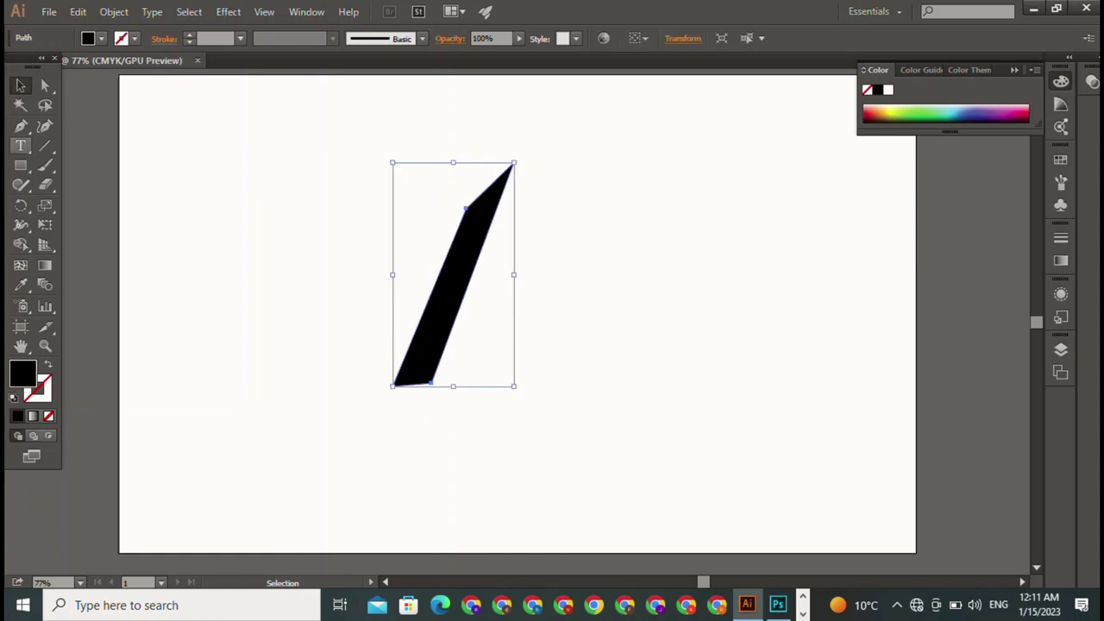
# Draw a closed inner triangle beside the left leg's top
pyautogui.click(21, 126)
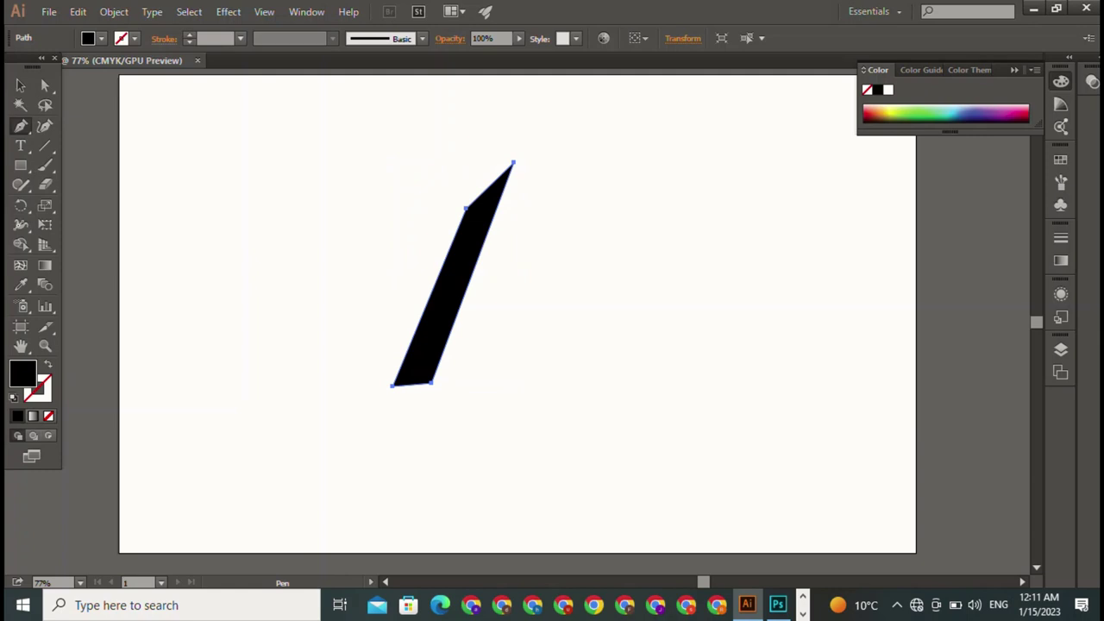
pyautogui.click(520, 170)
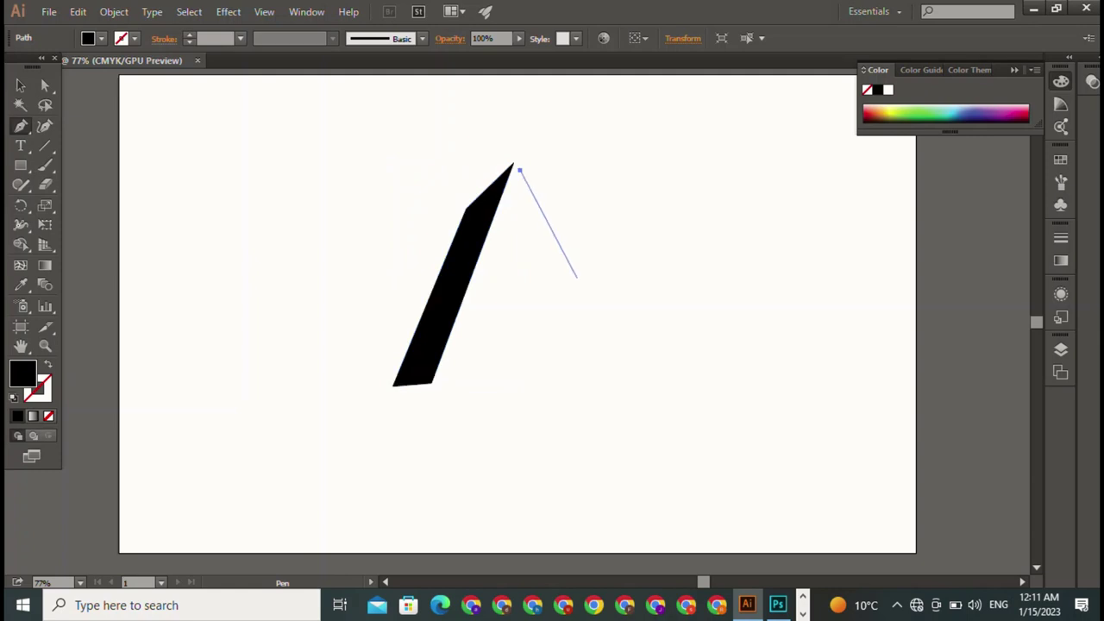
pyautogui.moveTo(576, 276); pyautogui.dragTo(602, 272)
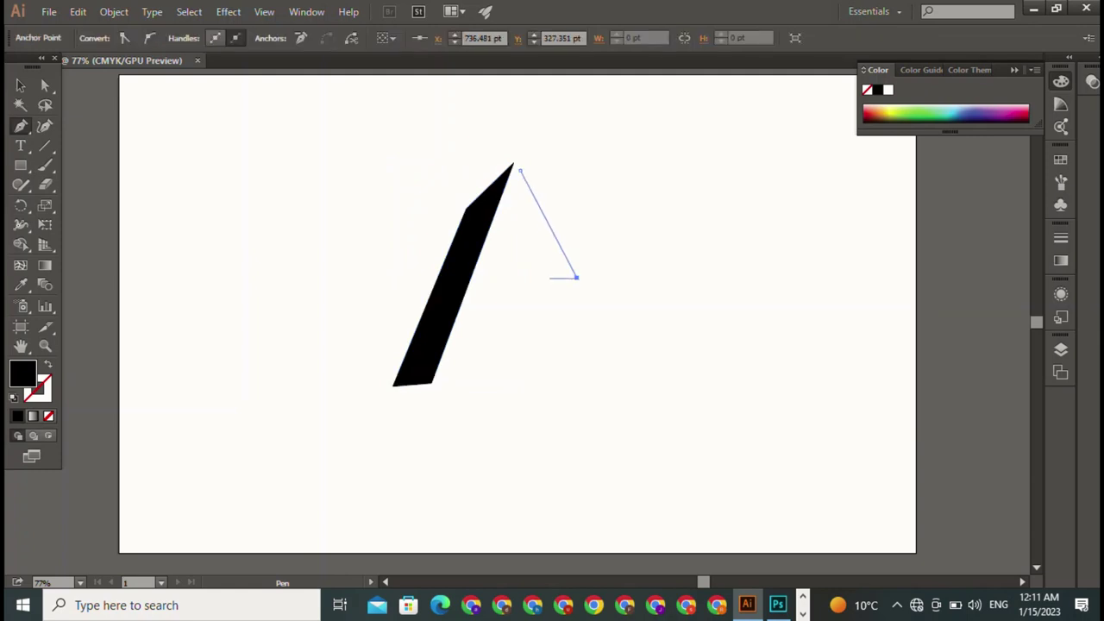
pyautogui.click(548, 264)
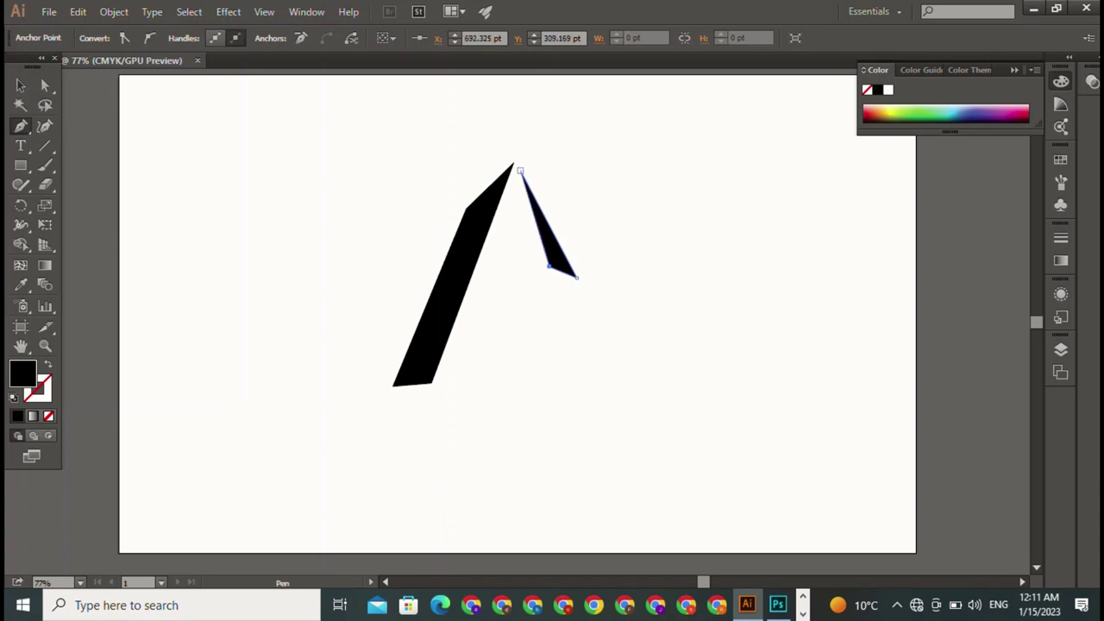
pyautogui.click(520, 170)
# Draw a closed upper-right triangle next to the inner one
pyautogui.click(651, 157)
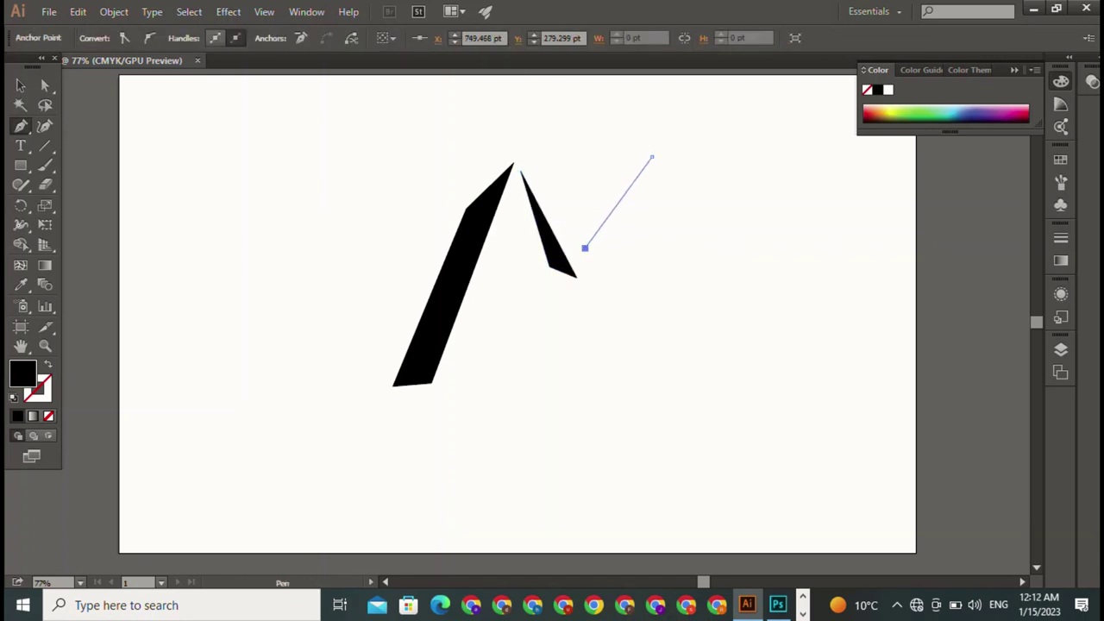
pyautogui.moveTo(585, 248); pyautogui.dragTo(623, 246)
pyautogui.click(624, 243)
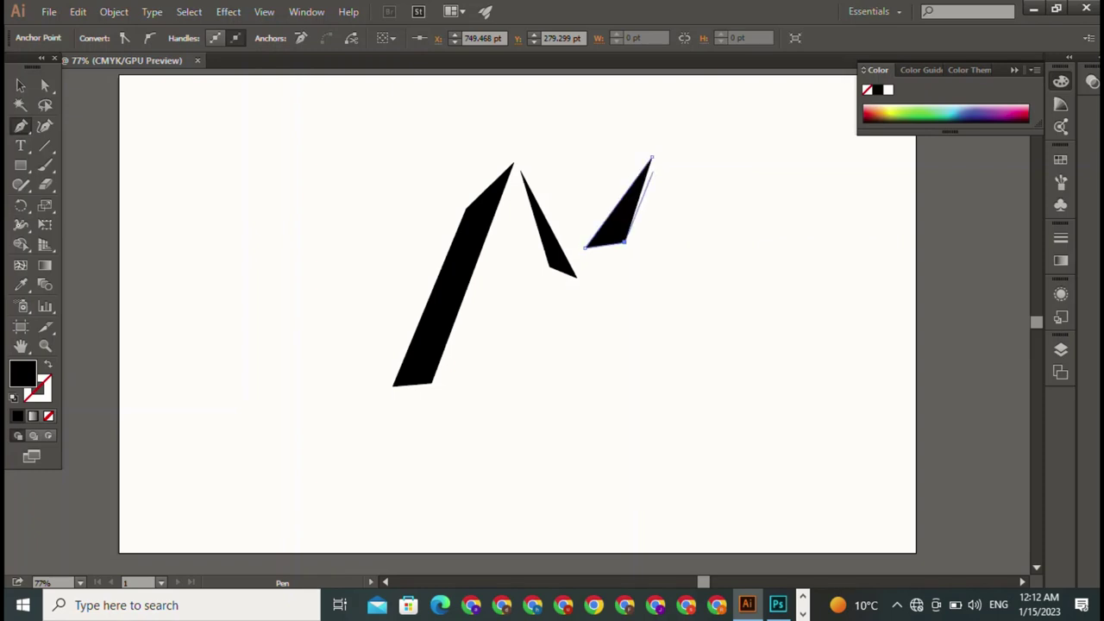
pyautogui.click(651, 157)
# Draw the long slanted right leg of the M below the upper triangle
pyautogui.moveTo(644, 210); pyautogui.dragTo(717, 406)
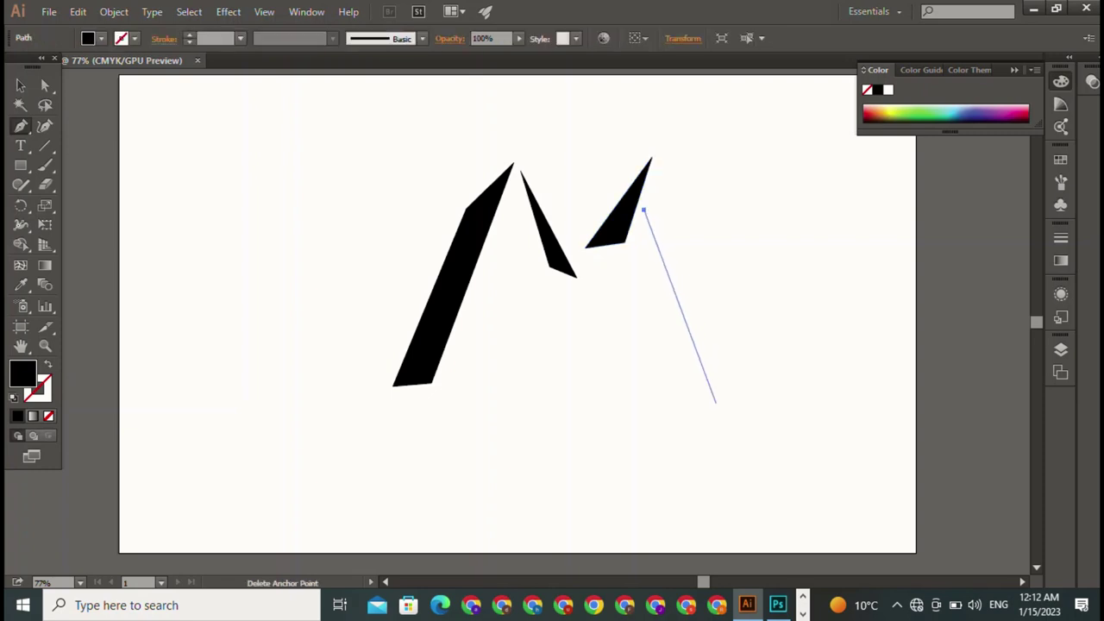
pyautogui.click(746, 380)
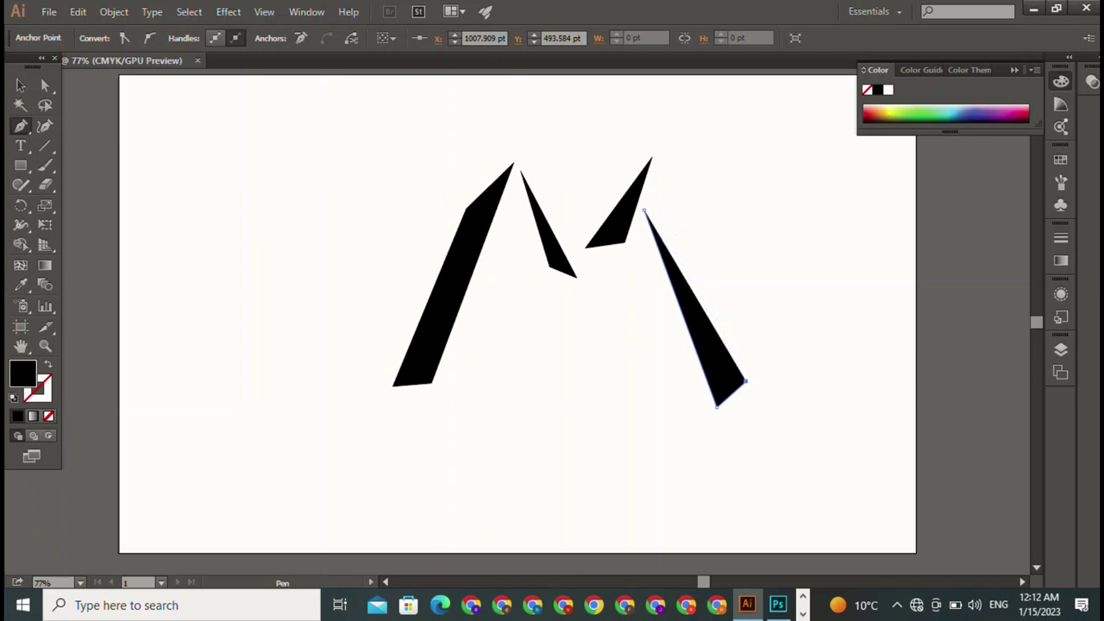
pyautogui.click(658, 182)
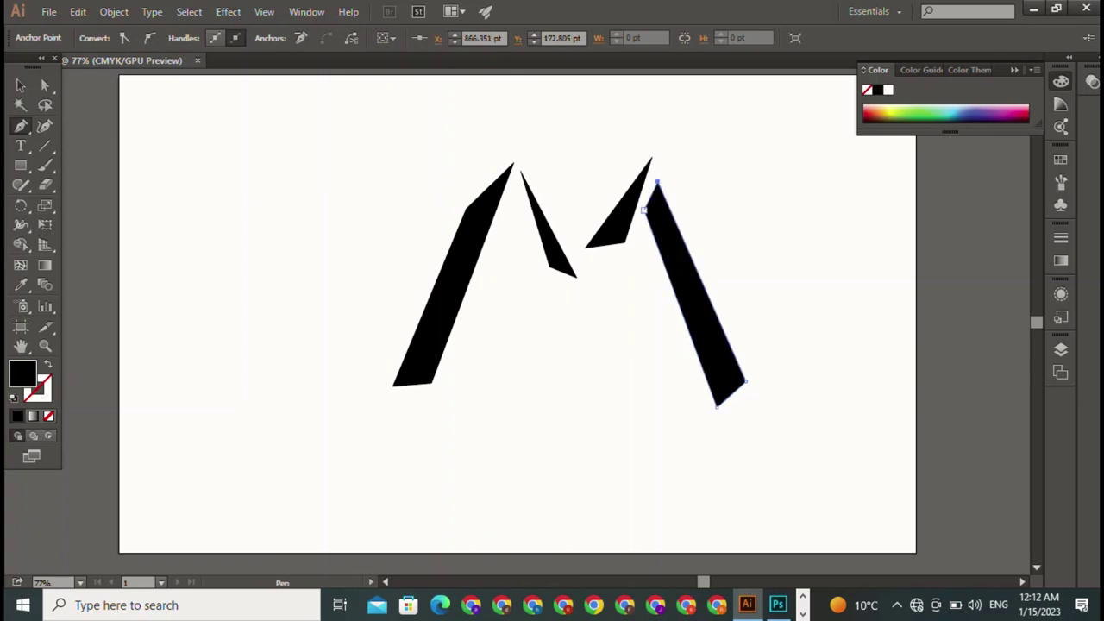
pyautogui.click(644, 211)
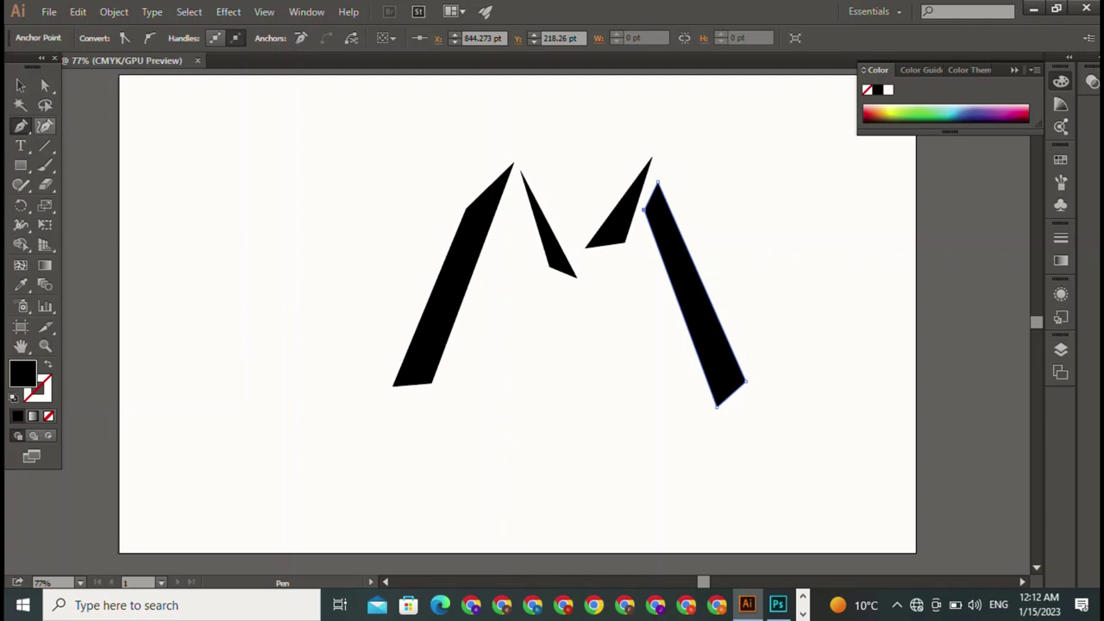
# Add a large 'R' in Home Christmas Regular and move it into the middle of the M
pyautogui.click(21, 85)
pyautogui.press('t')
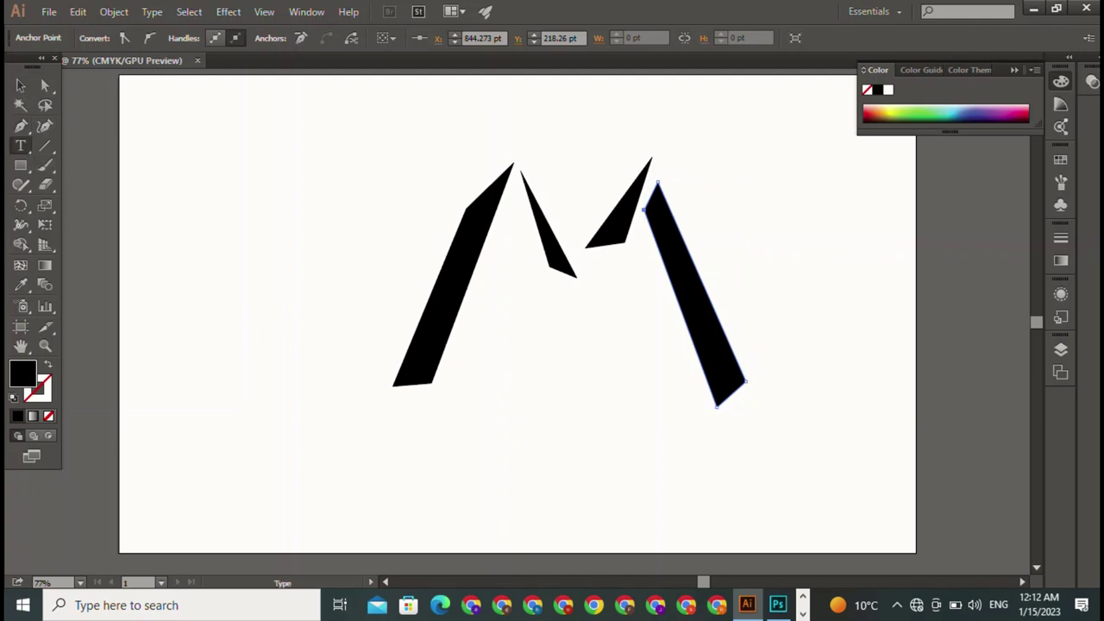
pyautogui.click(240, 166)
pyautogui.press('Escape')
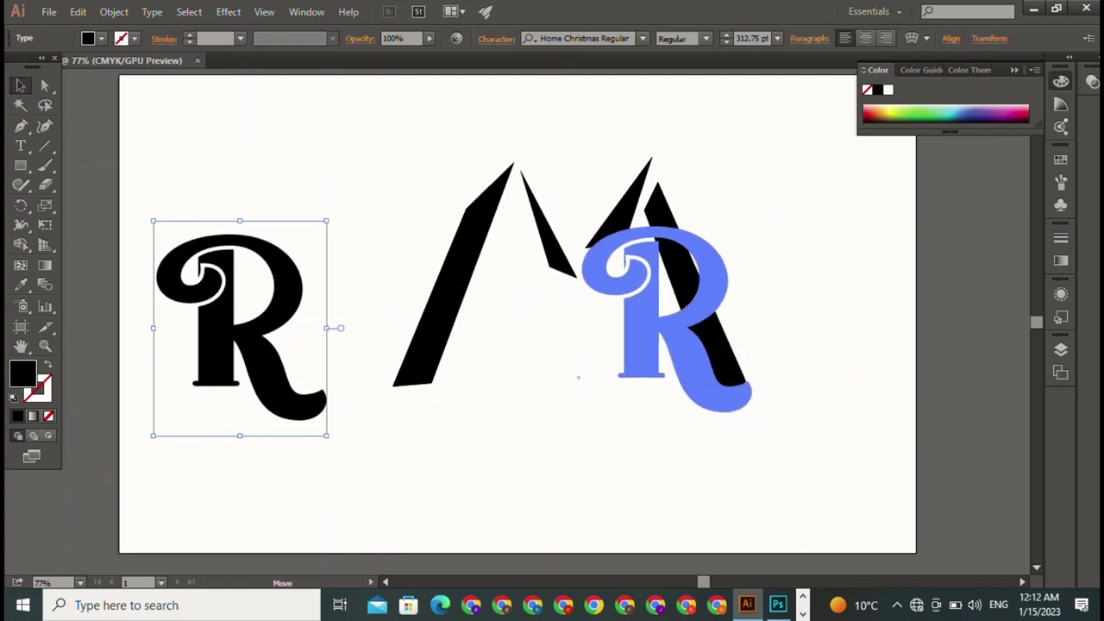
pyautogui.moveTo(156, 386)
pyautogui.mouseDown()
pyautogui.moveTo(551, 399)
pyautogui.moveTo(468, 428)
pyautogui.mouseUp()
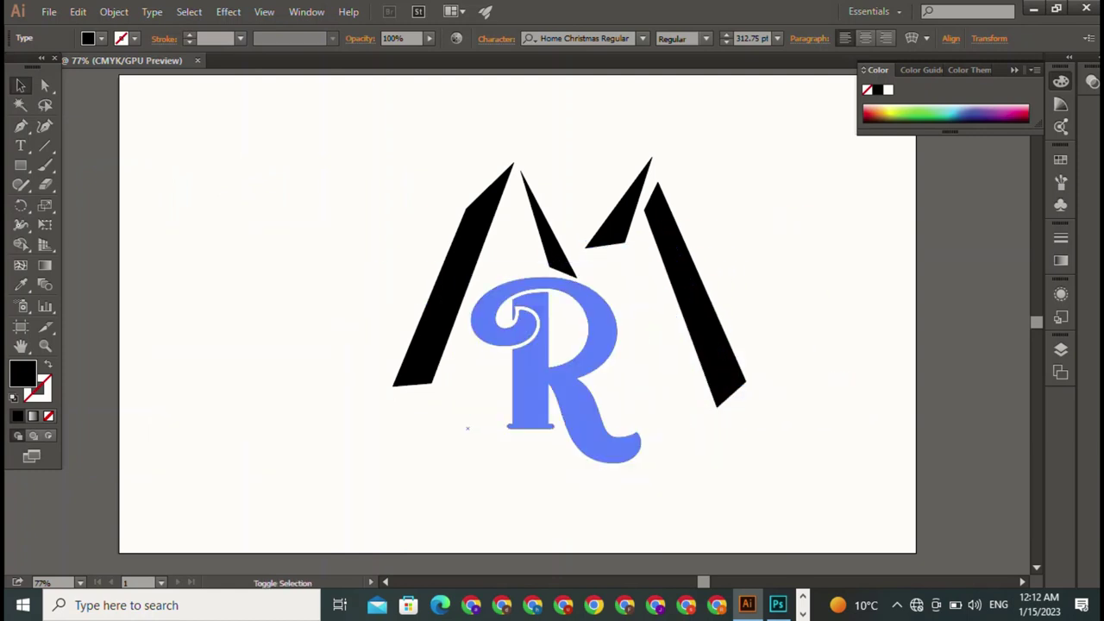
# Shrink the R to about 159 pt and centre it between the M's legs
pyautogui.click(468, 428)
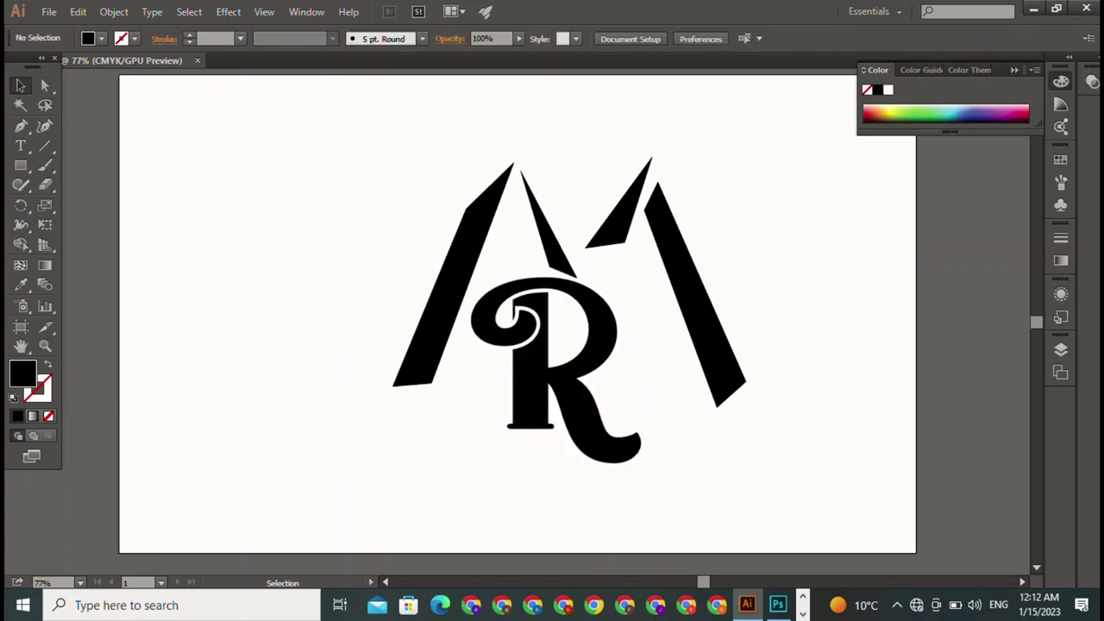
pyautogui.click(604, 428)
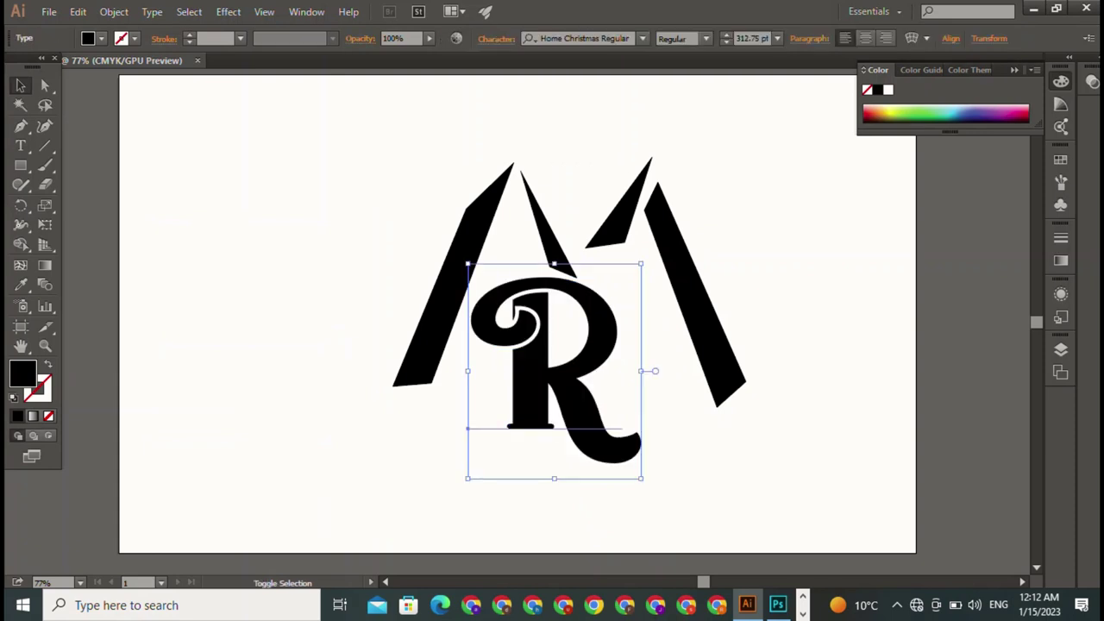
pyautogui.moveTo(641, 478); pyautogui.dragTo(557, 373)
pyautogui.moveTo(513, 319)
pyautogui.mouseDown()
pyautogui.moveTo(604, 363)
pyautogui.moveTo(631, 345)
pyautogui.moveTo(591, 338)
pyautogui.mouseUp()
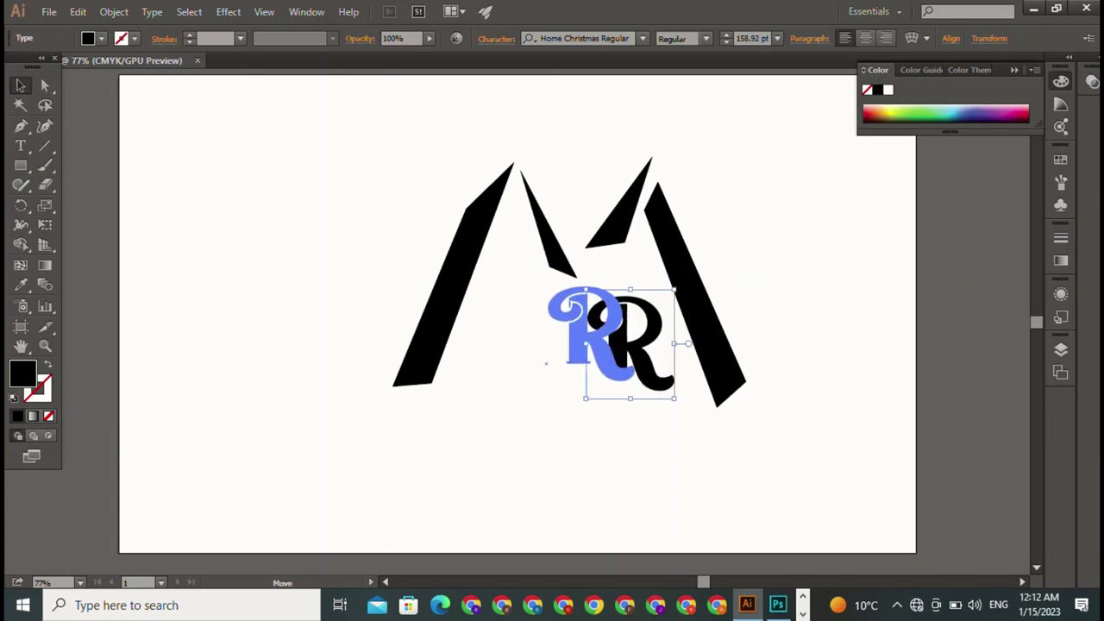
pyautogui.hotkey('ctrl', 'shift', 'a')
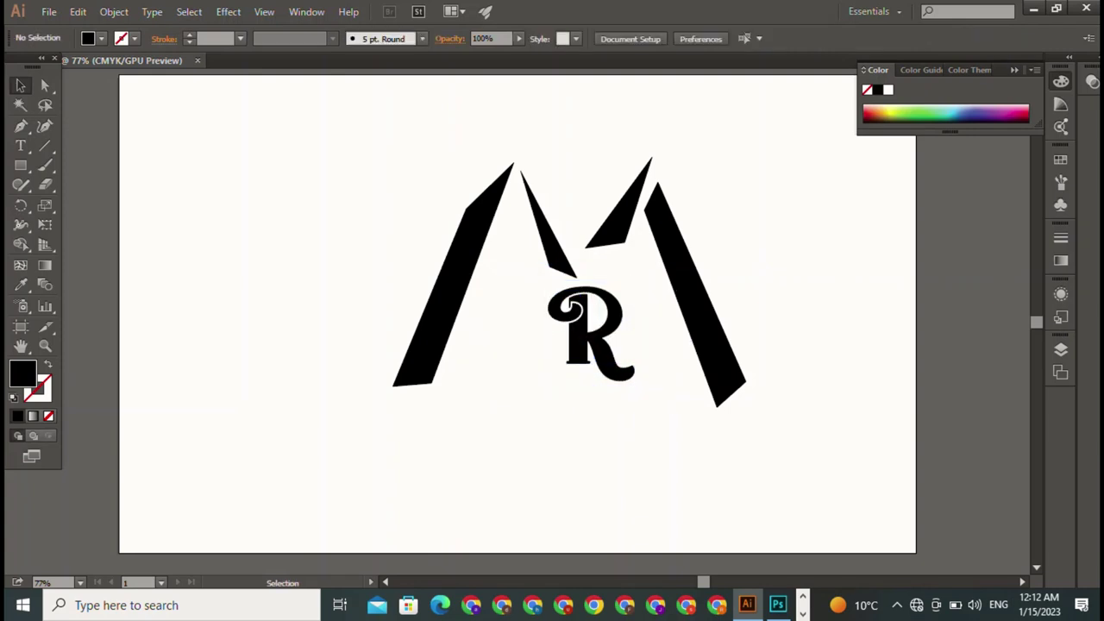
# Draw a level horizontal line about 701 pt wide beneath the monogram
pyautogui.press('p')
pyautogui.click(376, 459)
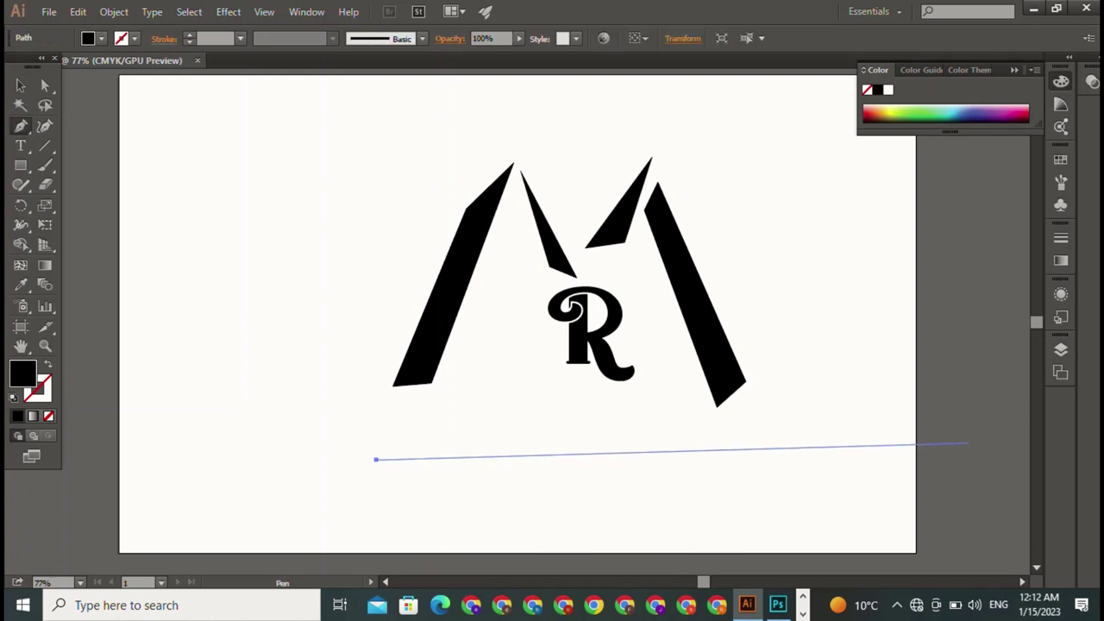
pyautogui.click(816, 454)
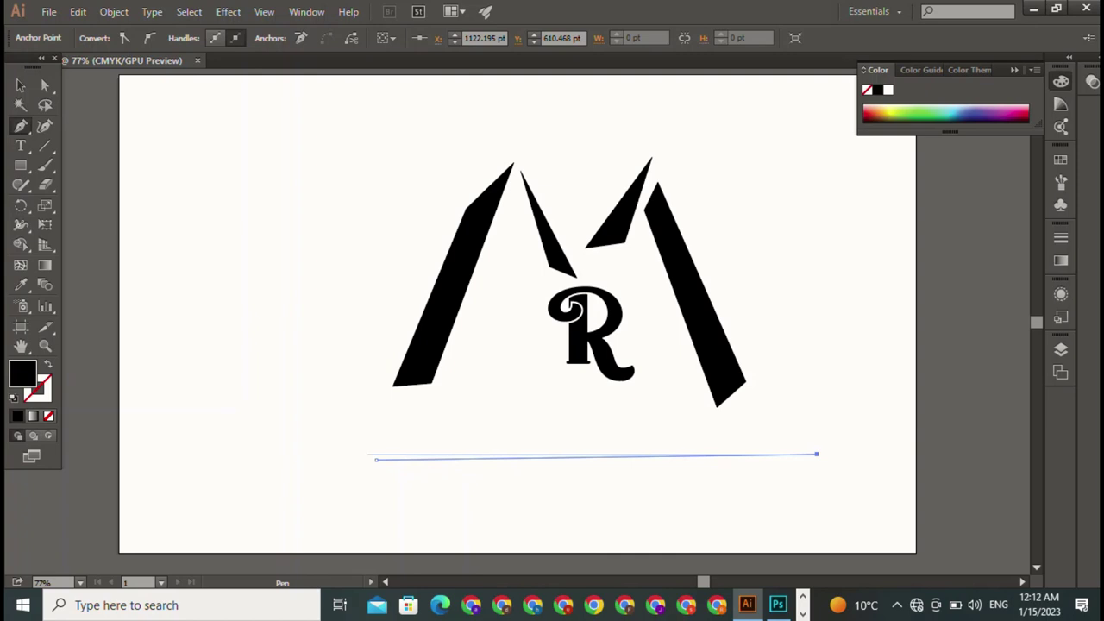
pyautogui.hotkey('ctrl', 'z')
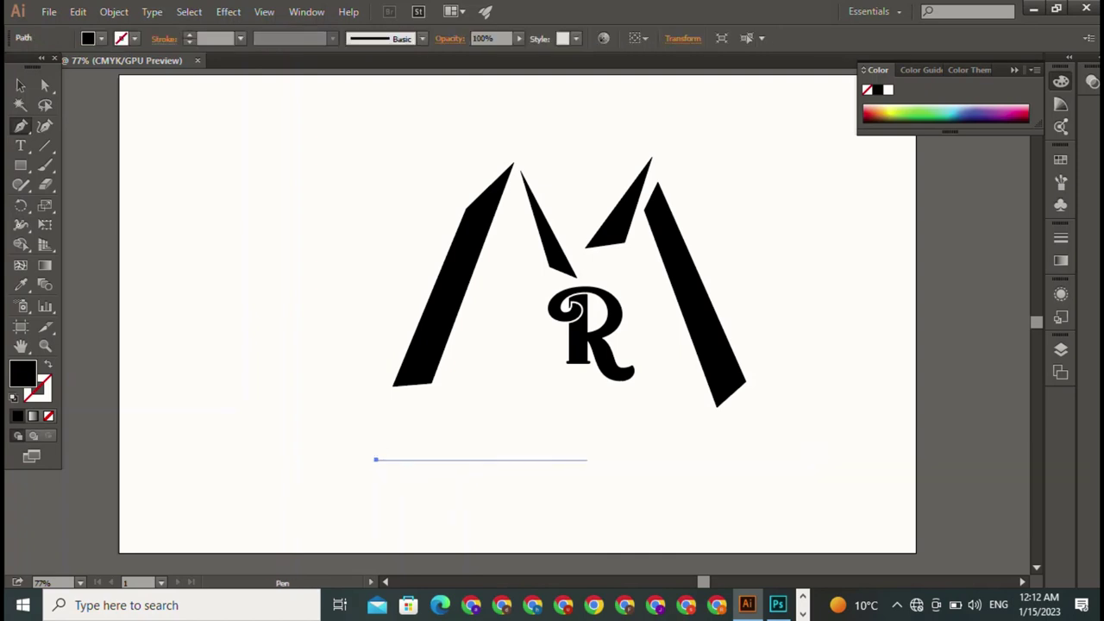
pyautogui.keyDown('shift'); pyautogui.click(812, 460); pyautogui.keyUp('shift')
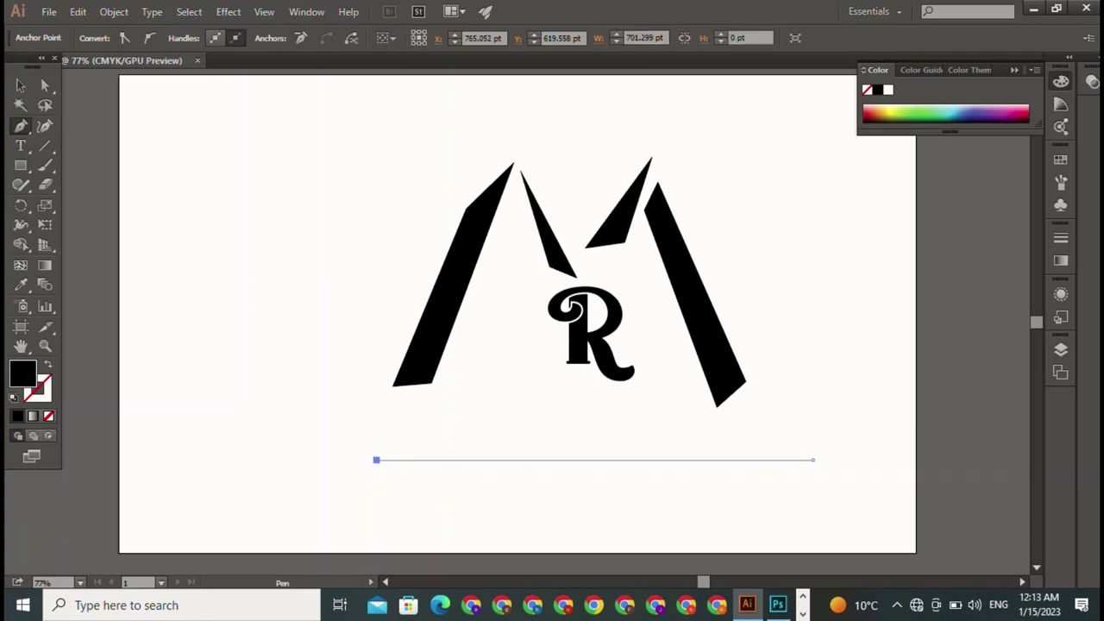
pyautogui.press('v')
pyautogui.hotkey('ctrl', 'shift', 'a')
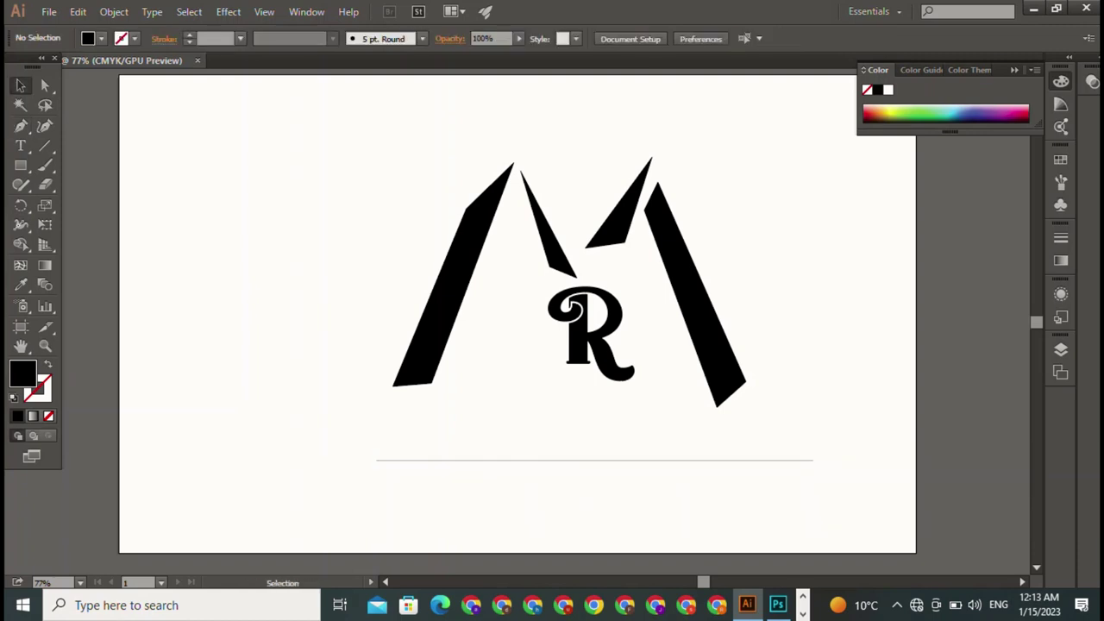
# Set the line's fill to None, undoing an accidental red fill
pyautogui.click(390, 461)
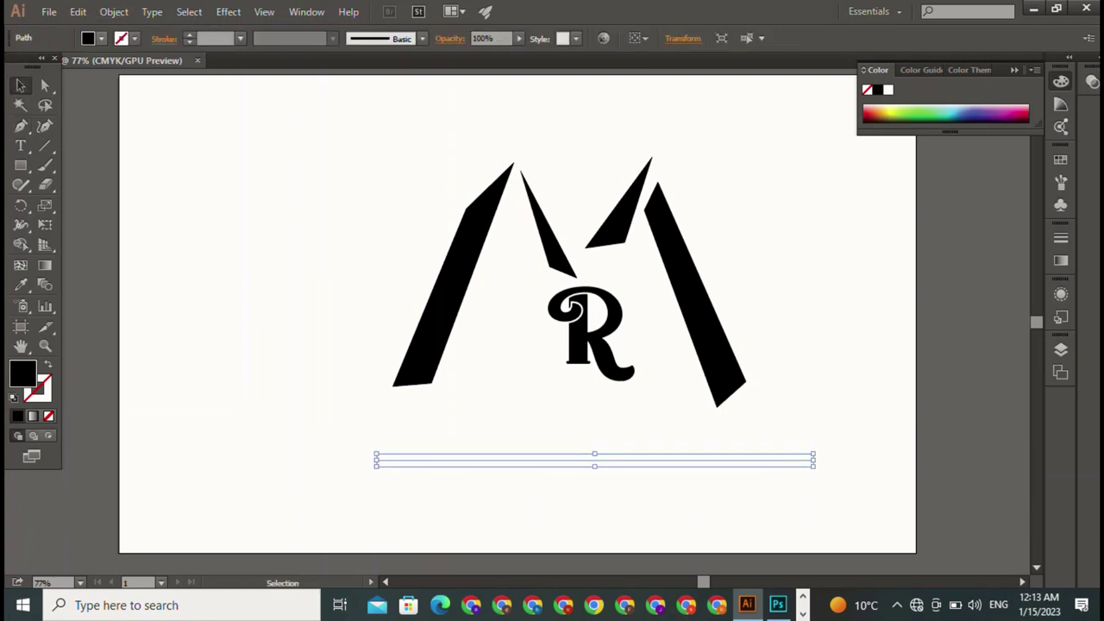
pyautogui.click(101, 38)
pyautogui.click(59, 66)
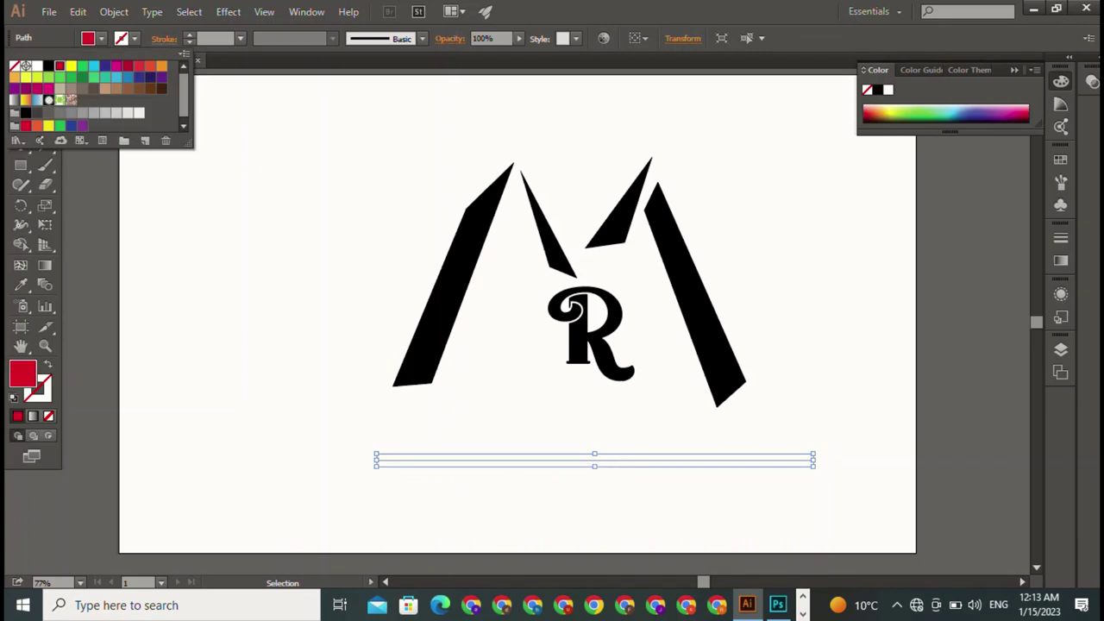
pyautogui.hotkey('ctrl', 'z')
pyautogui.click(15, 65)
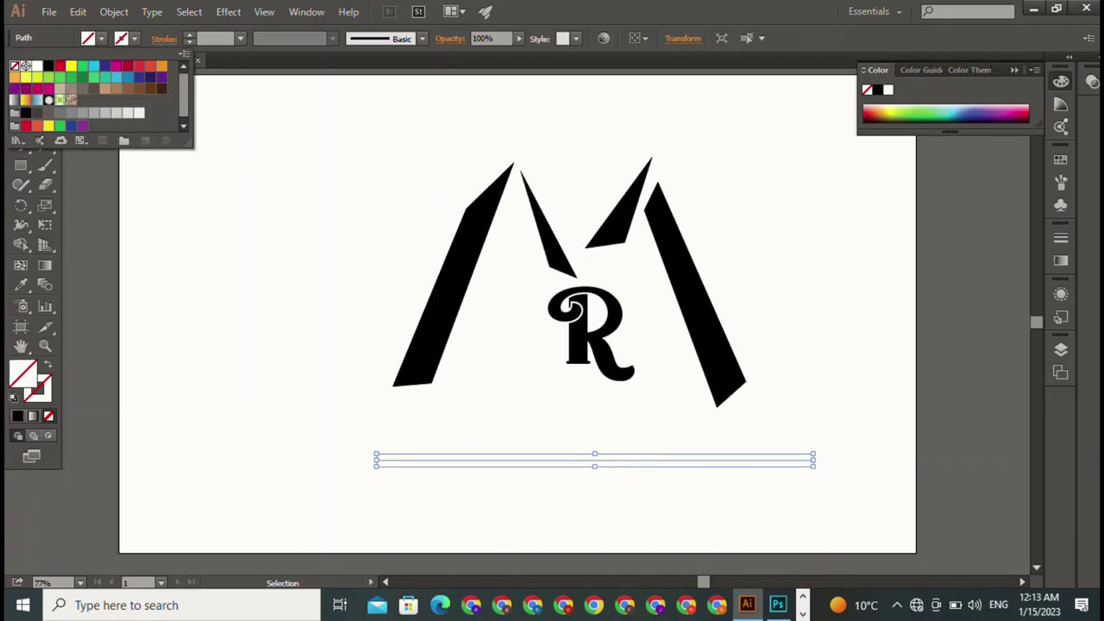
pyautogui.press('Escape')
# Give the line a 3 pt black stroke and move it up just under the M
pyautogui.click(135, 38)
pyautogui.click(48, 66)
pyautogui.press('Escape')
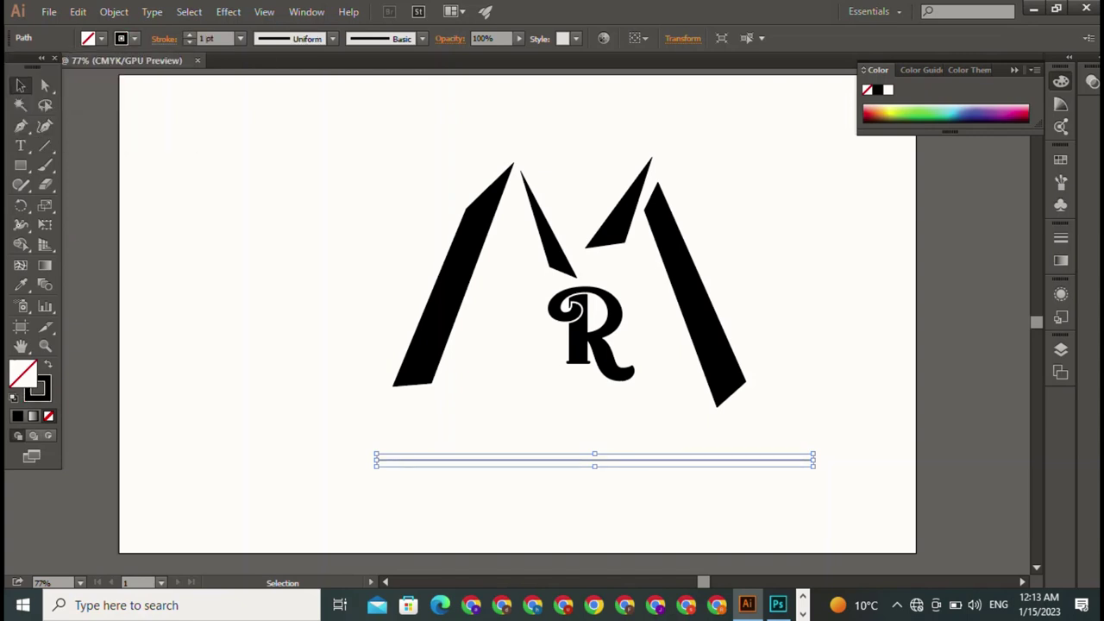
pyautogui.click(189, 34)
pyautogui.click(189, 35)
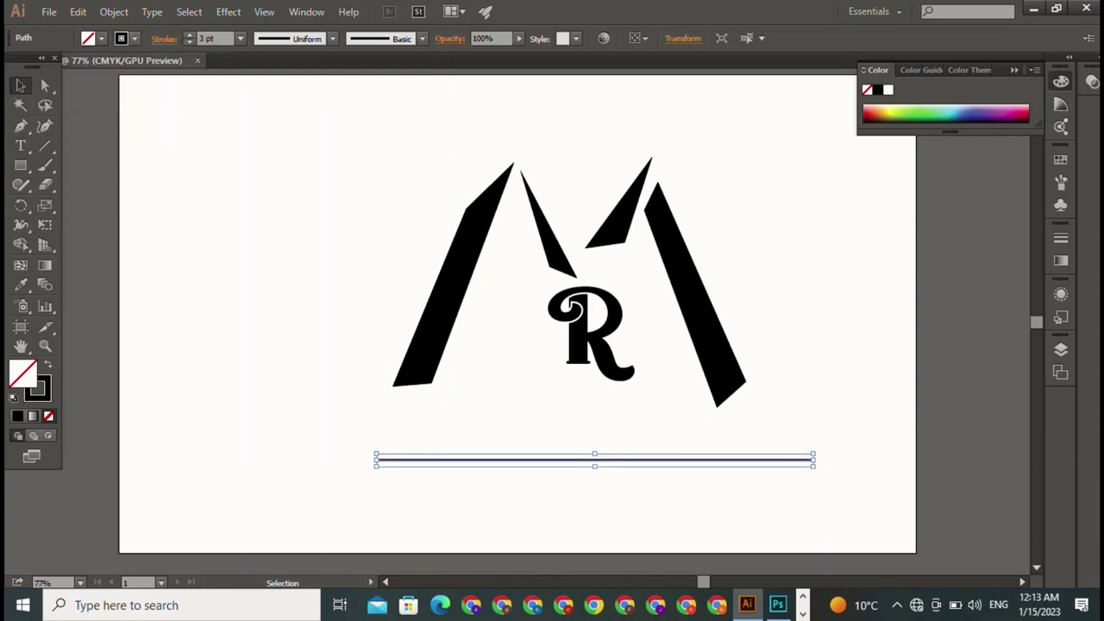
pyautogui.hotkey('ctrl', 'shift', 'a')
pyautogui.moveTo(596, 460); pyautogui.dragTo(595, 420)
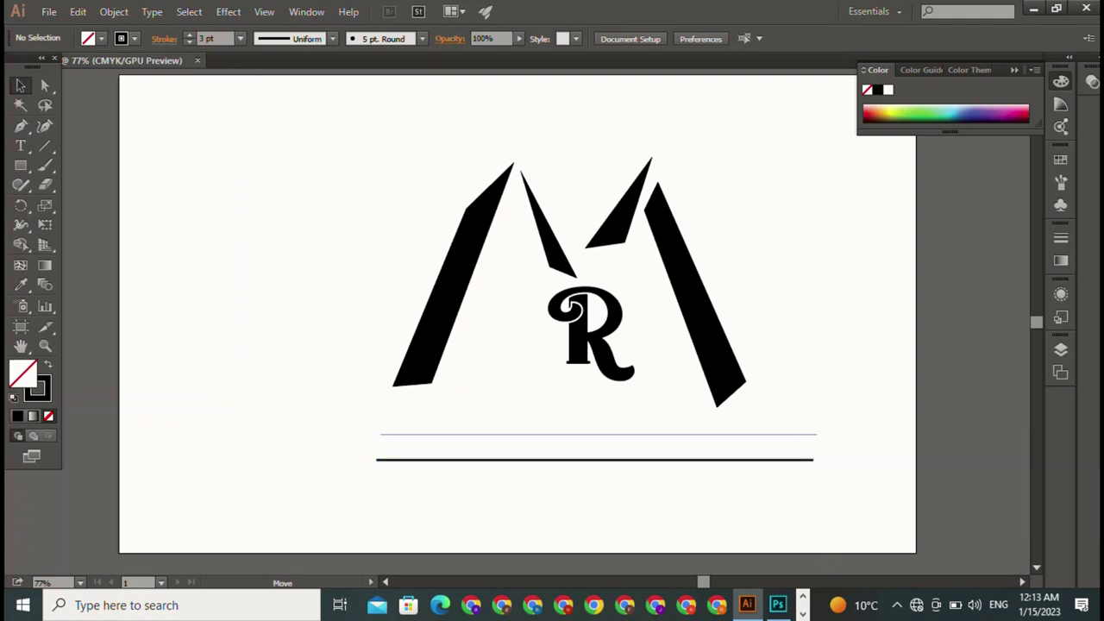
pyautogui.hotkey('ctrl', 'shift', 'a')
# Type the full-name caption, enlarge it to 59.86 pt, and place it below the rule line
pyautogui.press('p')
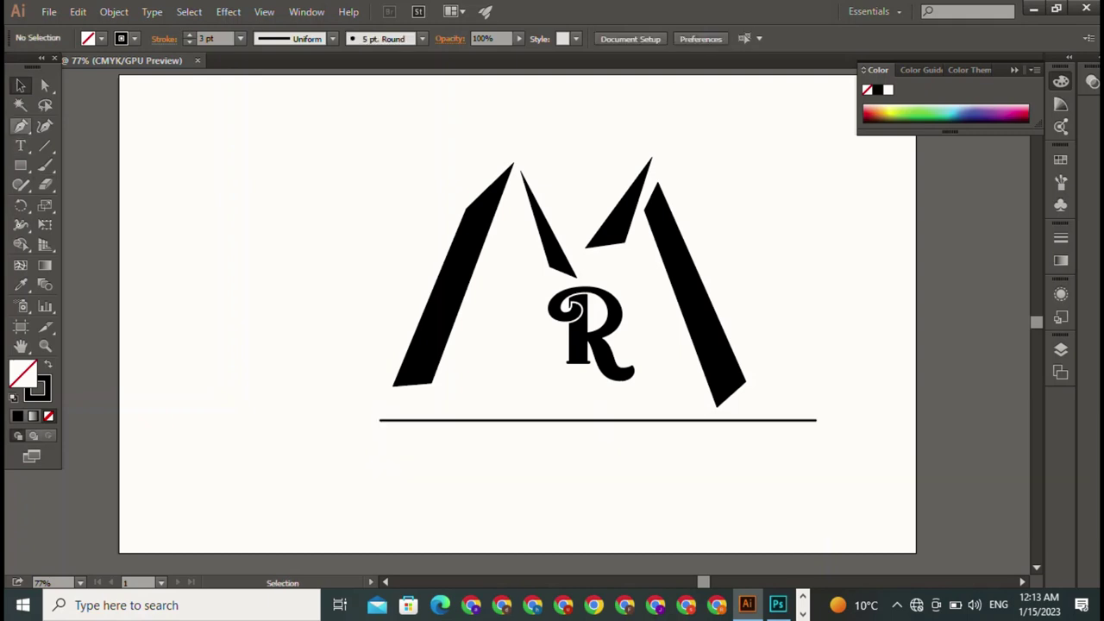
pyautogui.click(21, 146)
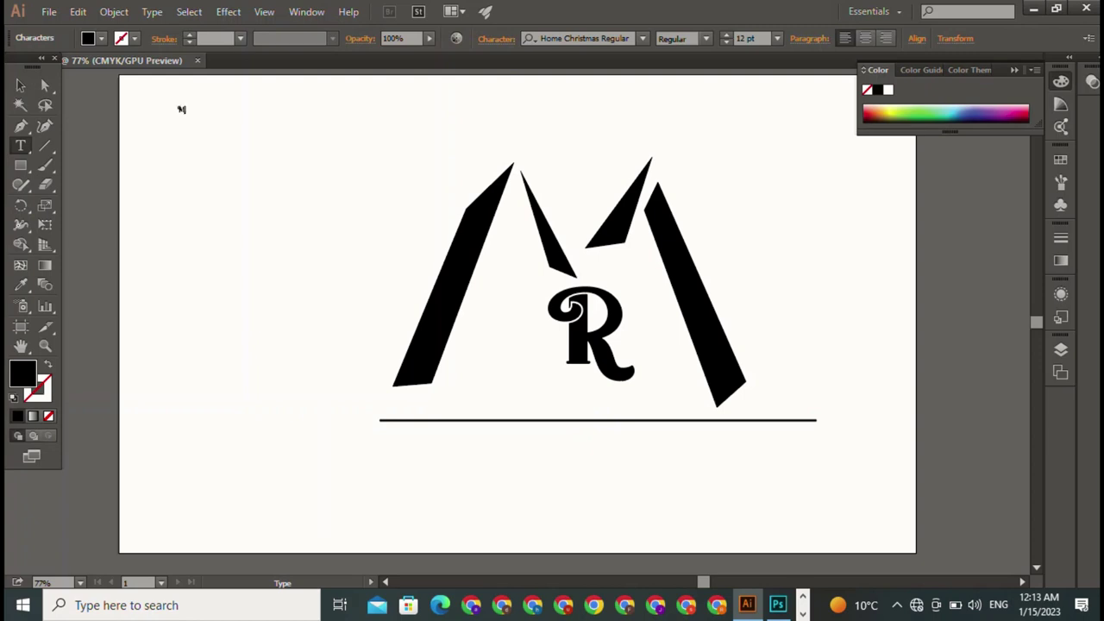
pyautogui.write('AT')
pyautogui.write('EEN')
pyautogui.write(' RA')
pyautogui.write('ZA')
pyautogui.press('BackSpace')
pyautogui.write('WA')
pyautogui.write('N')
pyautogui.press('Escape')
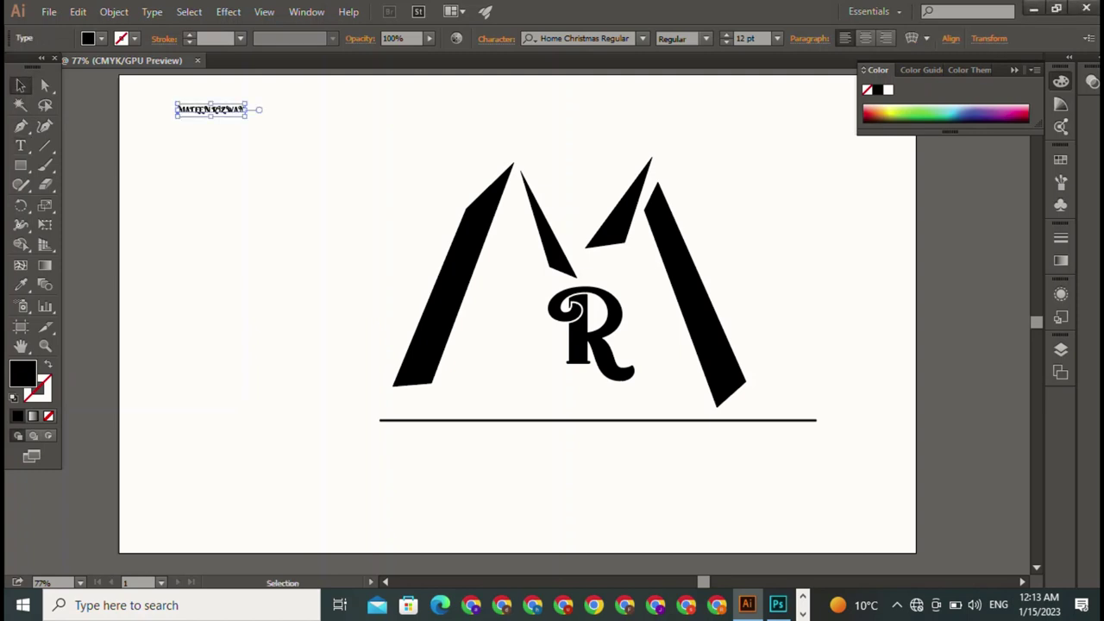
pyautogui.moveTo(247, 116); pyautogui.dragTo(513, 157)
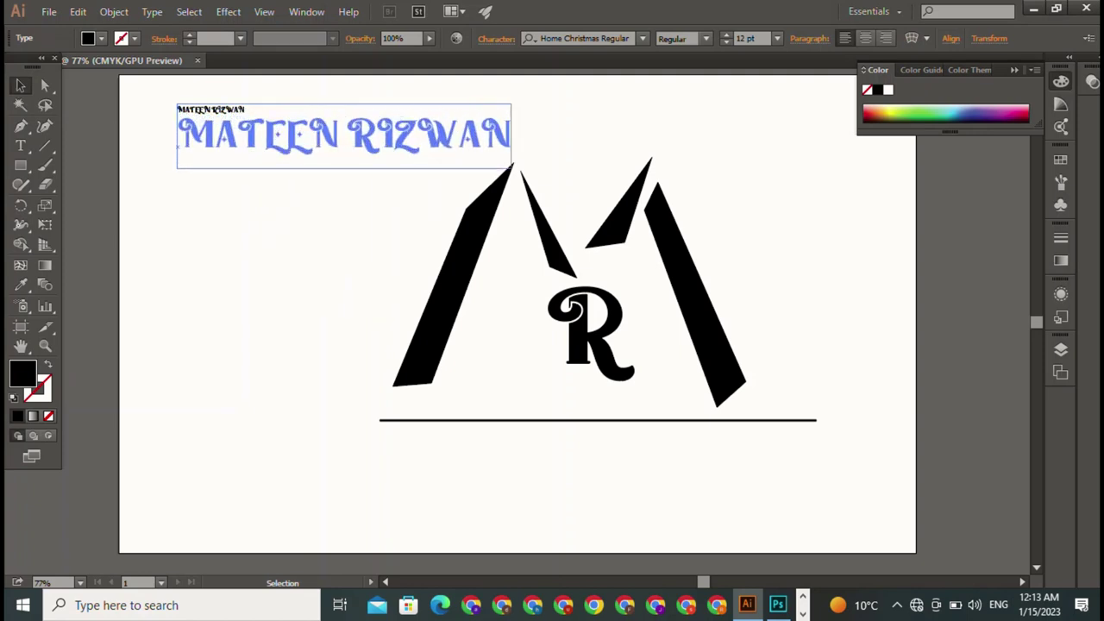
pyautogui.moveTo(176, 147)
pyautogui.mouseDown()
pyautogui.moveTo(282, 363)
pyautogui.moveTo(425, 465)
pyautogui.mouseUp()
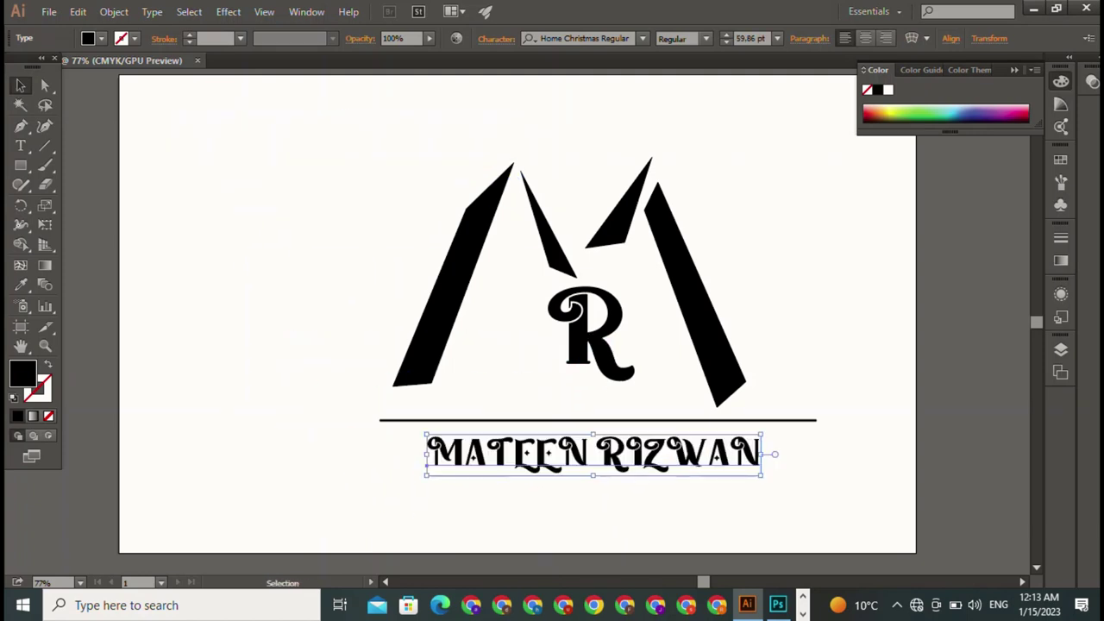
# Try Letter Gothic Std Medium, then set the name in Magneto Bold and tuck it under the line
pyautogui.click(642, 38)
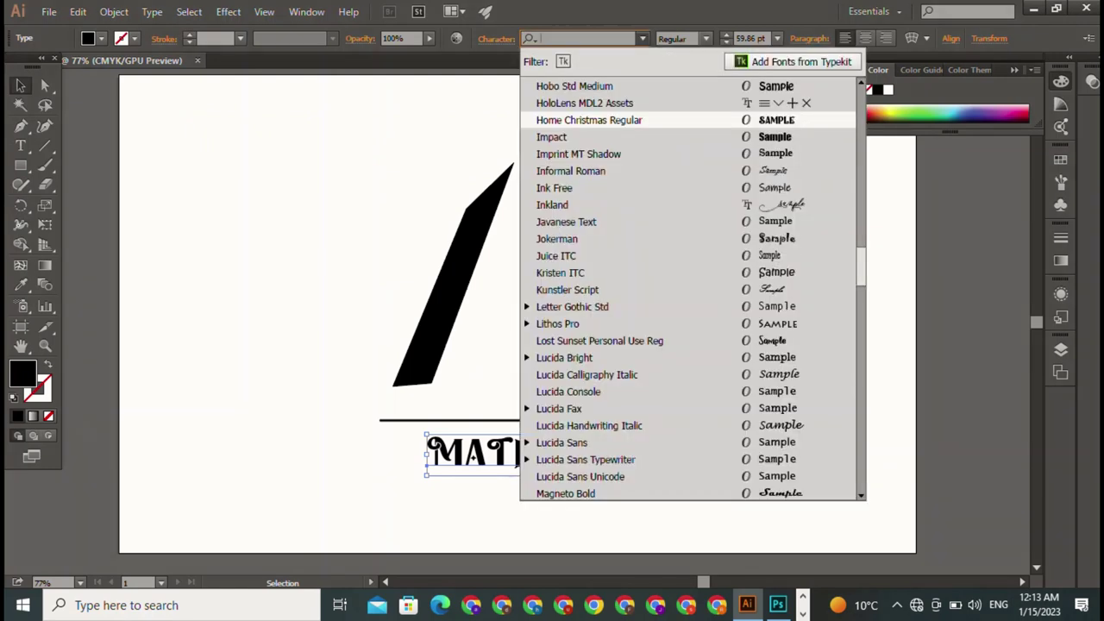
pyautogui.press('Escape')
pyautogui.press('Down')
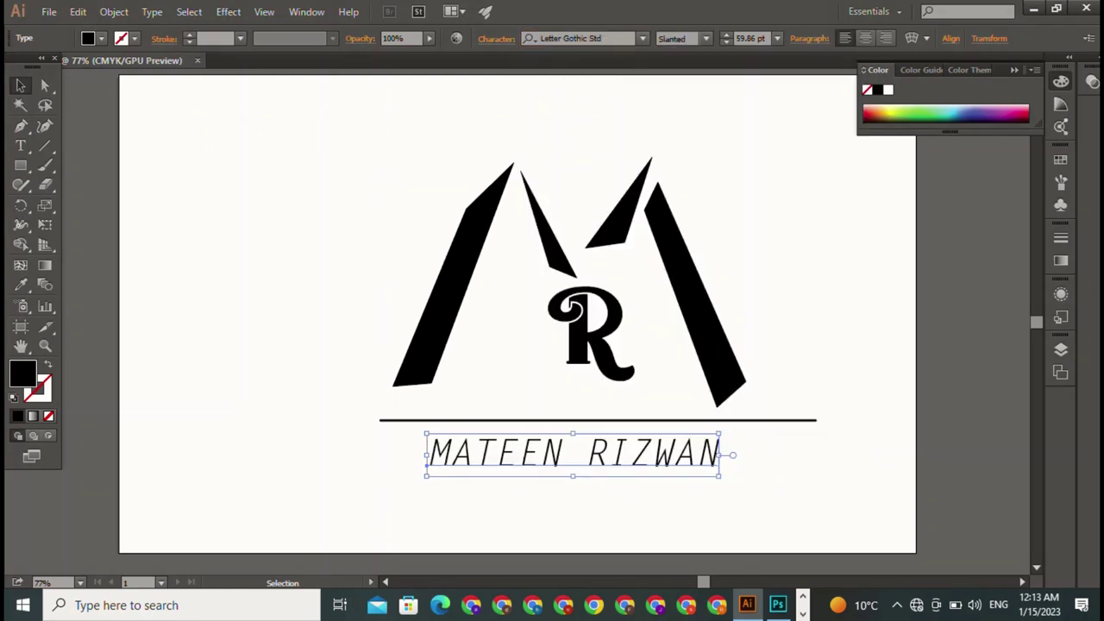
pyautogui.click(706, 38)
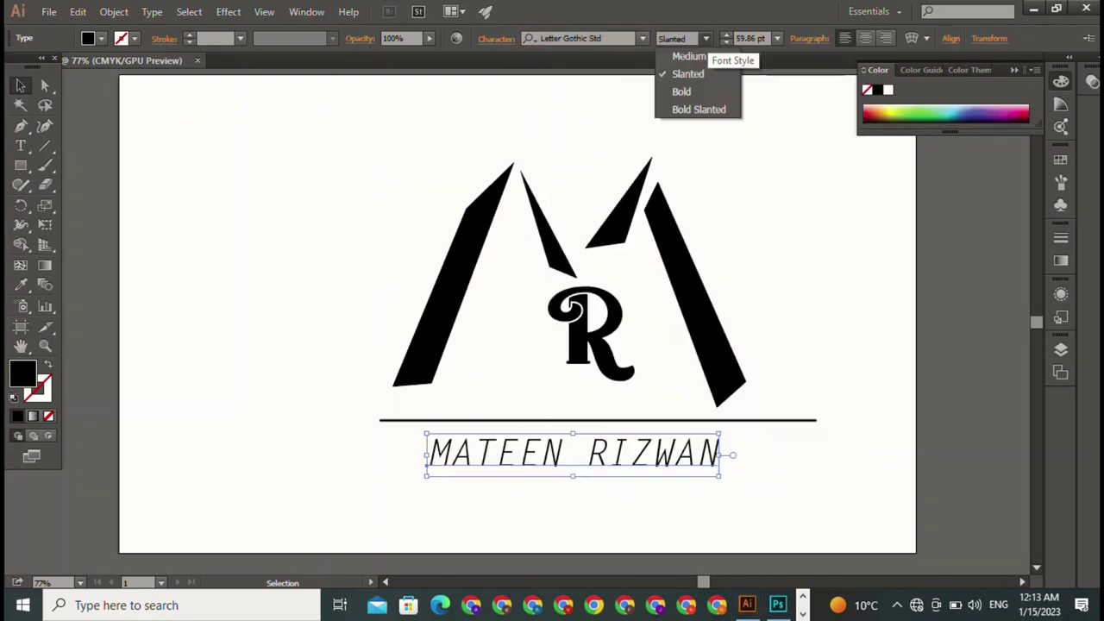
pyautogui.click(673, 53)
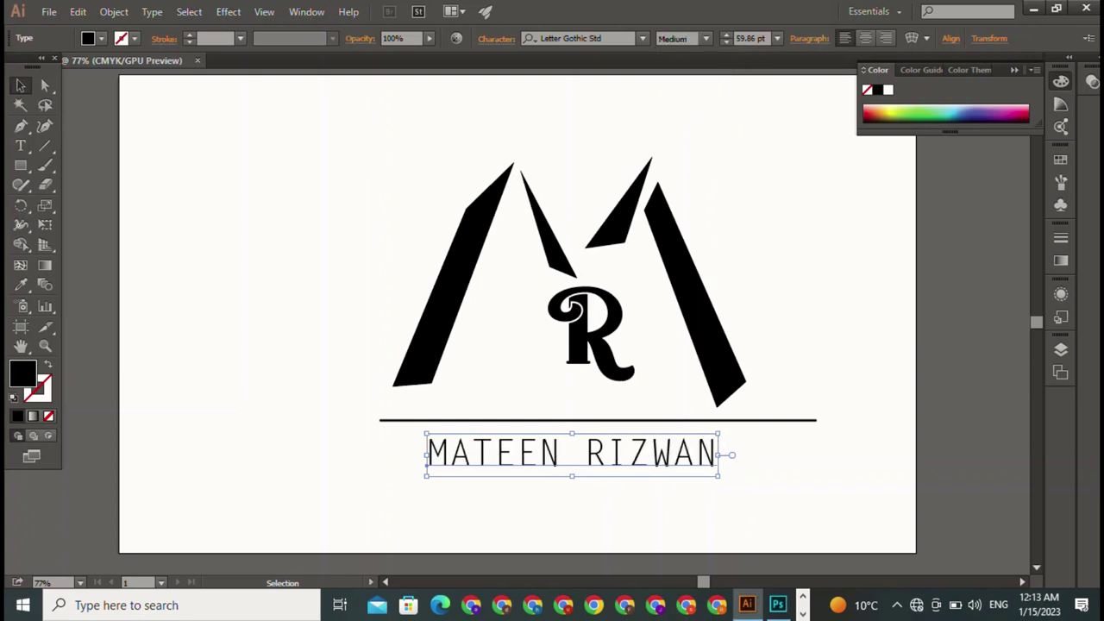
pyautogui.click(641, 38)
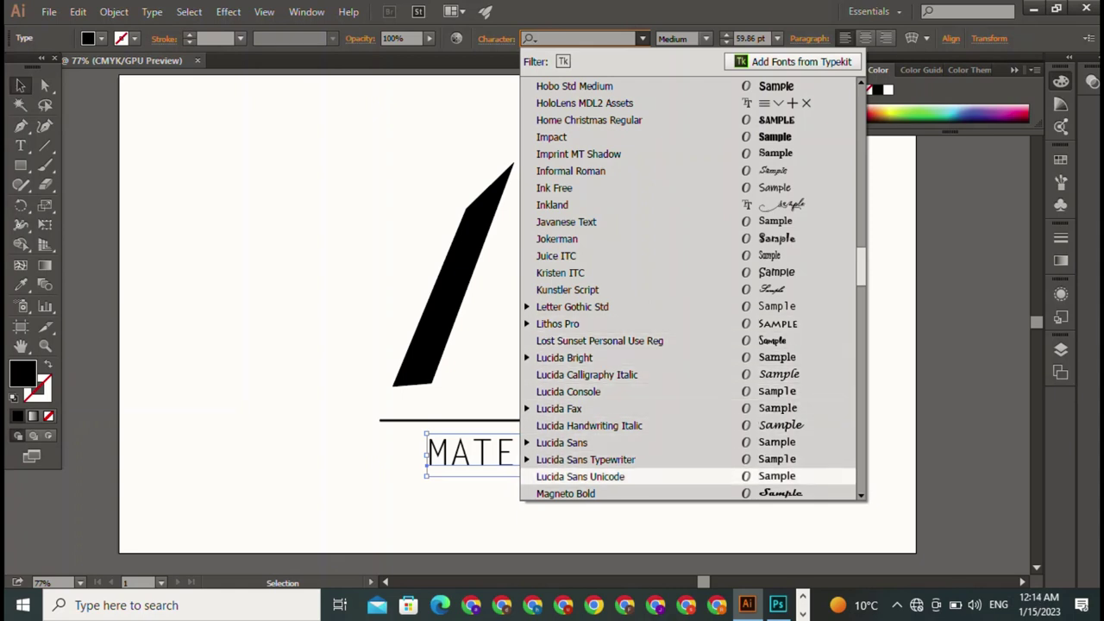
pyautogui.click(566, 493)
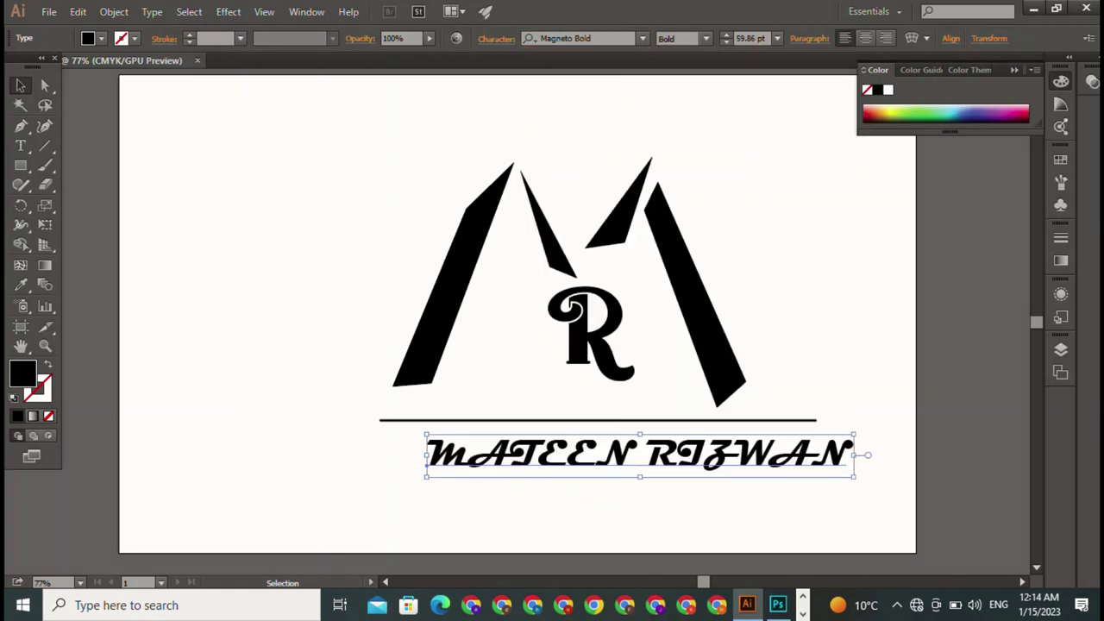
pyautogui.moveTo(639, 455); pyautogui.dragTo(597, 445)
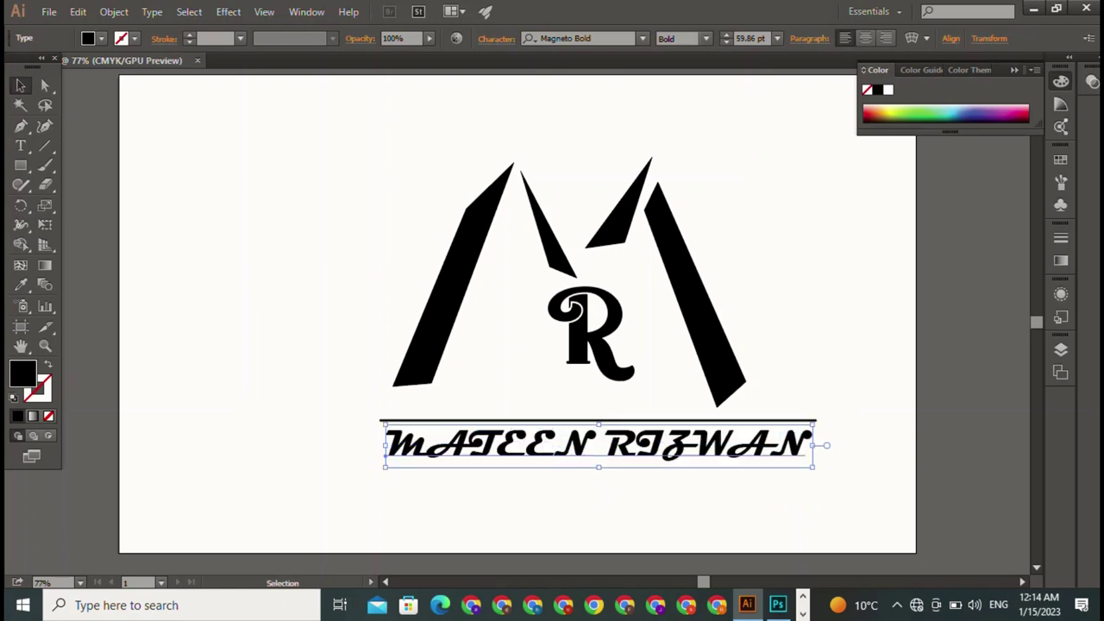
# Move the R down so it rests on the rule line
pyautogui.hotkey('ctrl', 'shift', 'a')
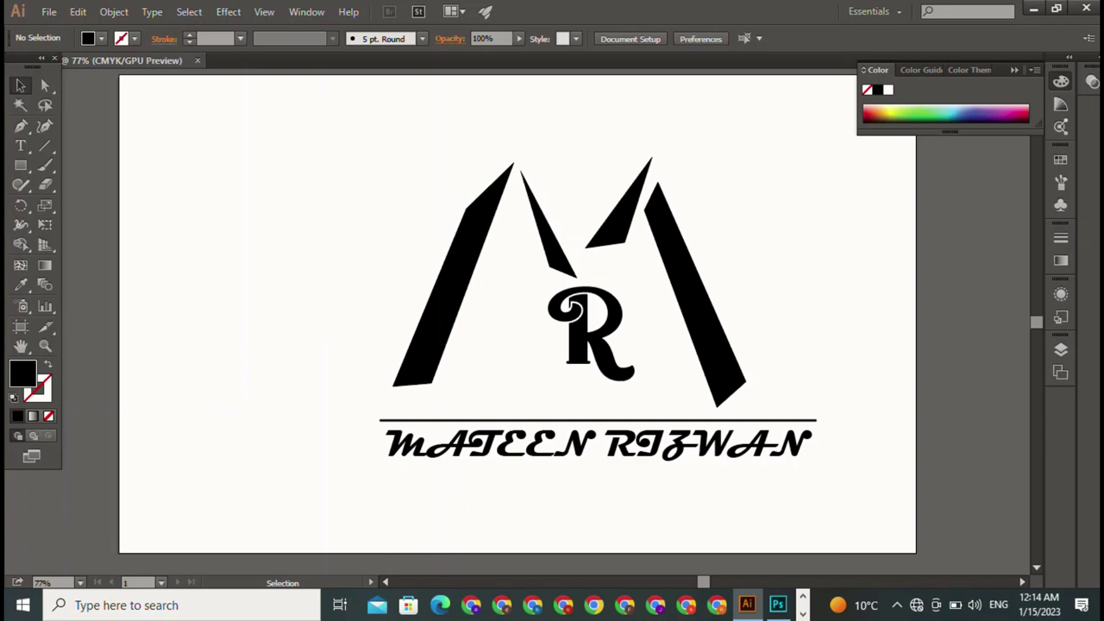
pyautogui.moveTo(587, 337); pyautogui.dragTo(597, 376)
pyautogui.hotkey('ctrl', 'shift', 'a')
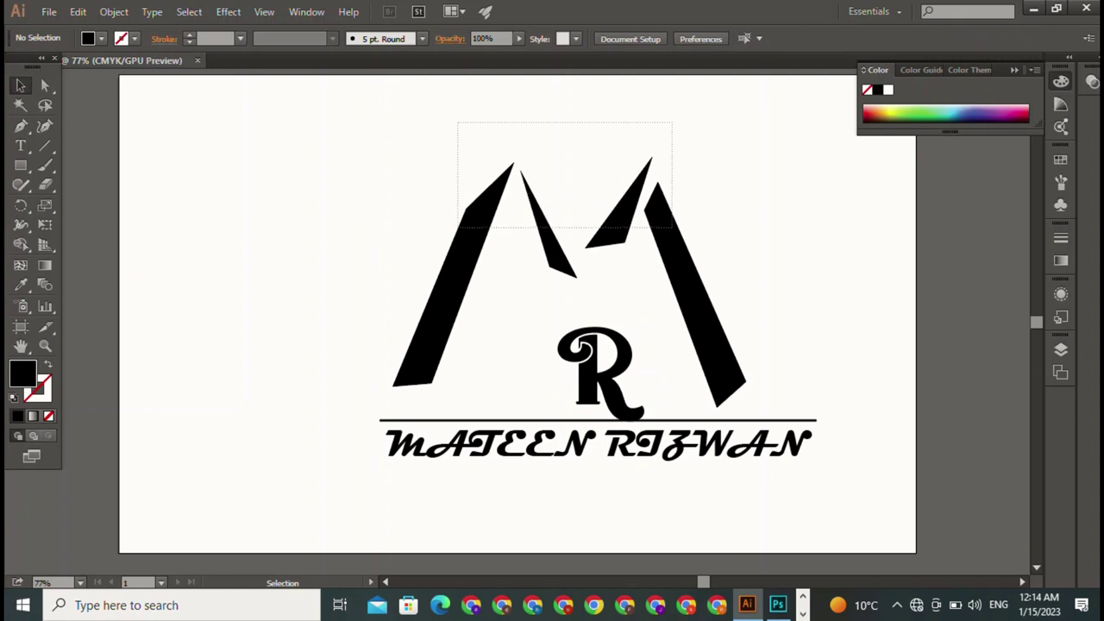
# Select the four M shapes, nudge them up and shift them right around the R
pyautogui.moveTo(458, 154)
pyautogui.mouseDown()
pyautogui.moveTo(672, 230)
pyautogui.moveTo(679, 244)
pyautogui.mouseUp()
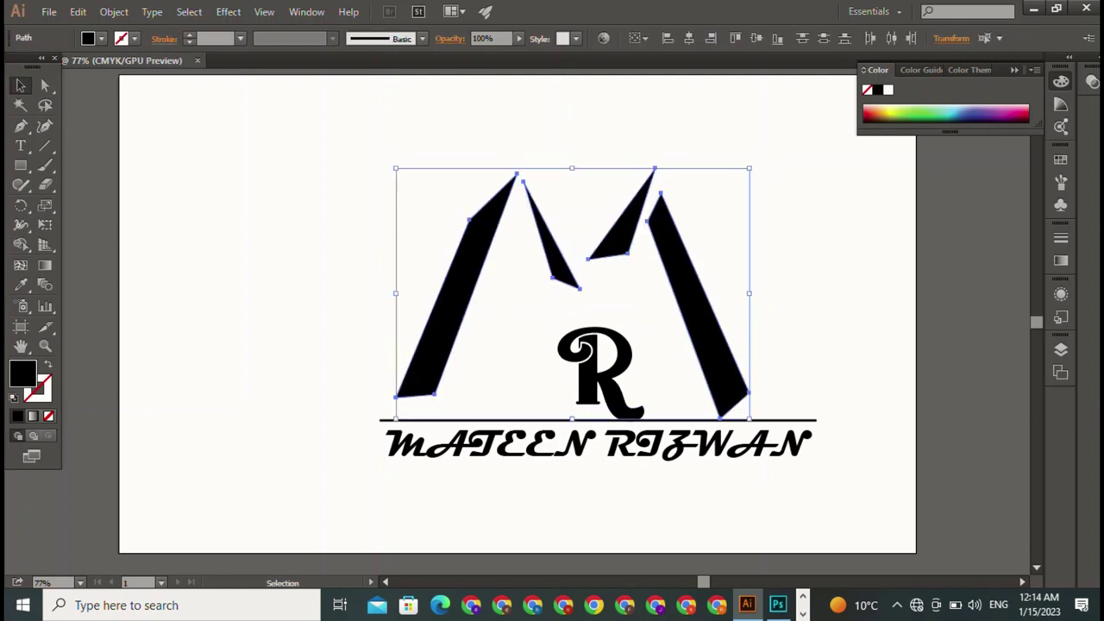
pyautogui.hotkey('ctrl', 'shift', 'a')
pyautogui.moveTo(467, 155); pyautogui.dragTo(673, 228)
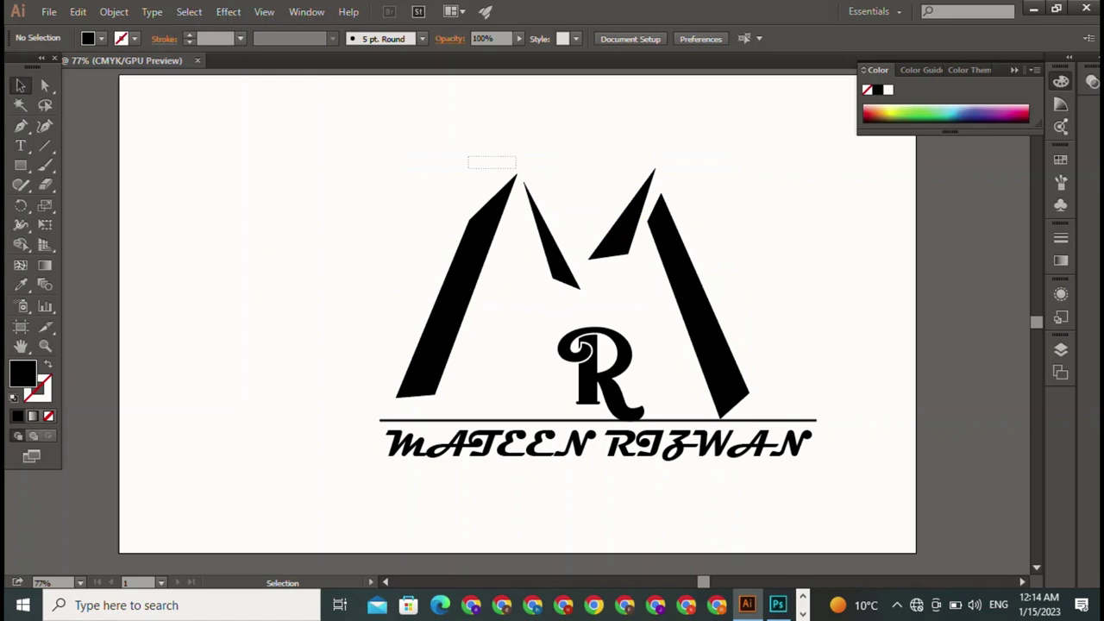
pyautogui.hotkey('shift', 'Up')
pyautogui.hotkey('shift', 'Up')
pyautogui.hotkey('shift', 'Up')
pyautogui.hotkey('ctrl', 'shift', 'a')
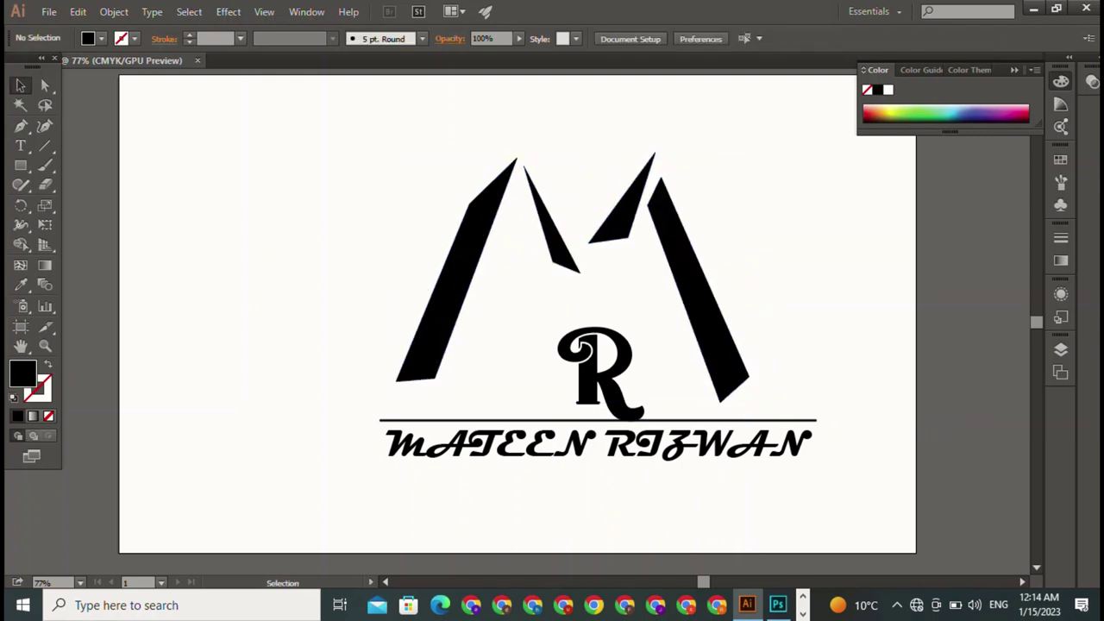
pyautogui.moveTo(449, 152); pyautogui.dragTo(684, 233)
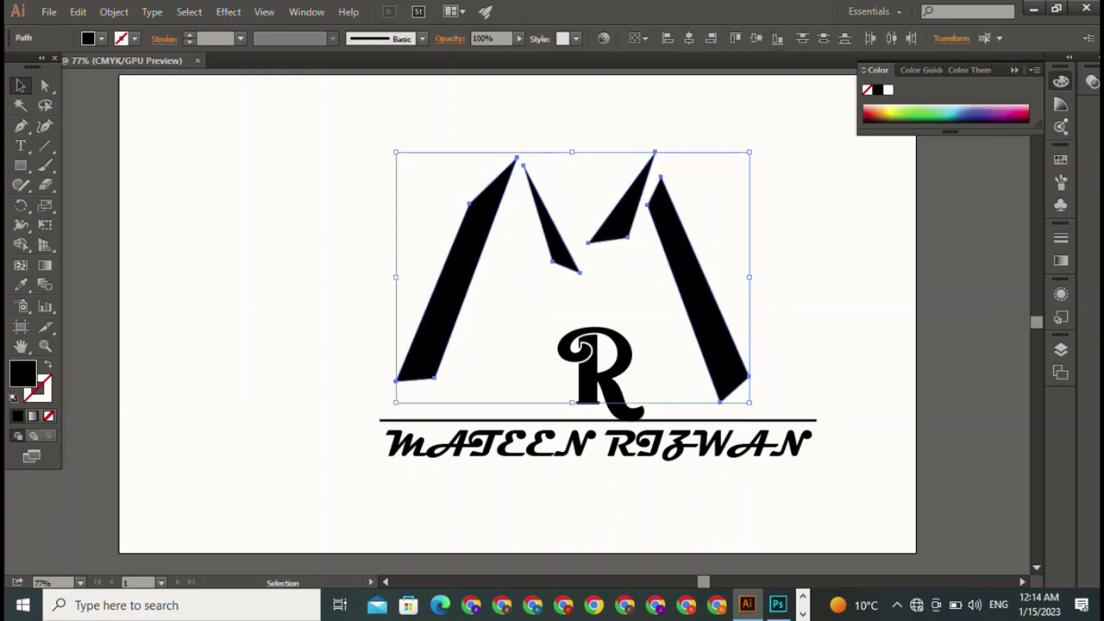
pyautogui.moveTo(457, 284); pyautogui.dragTo(489, 282)
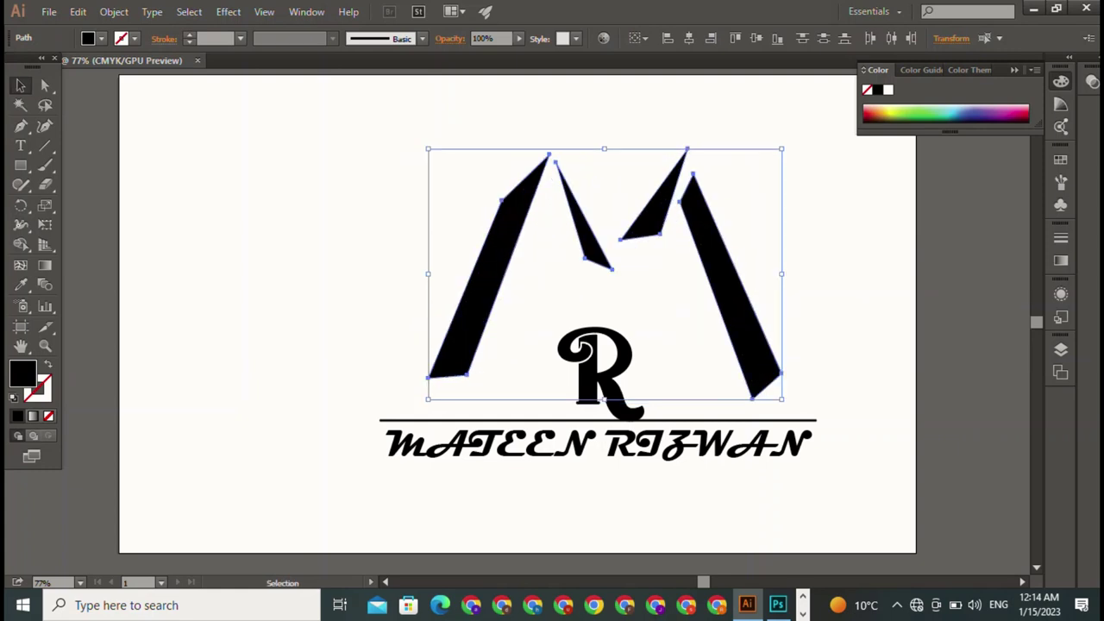
pyautogui.hotkey('ctrl', 'shift', 'a')
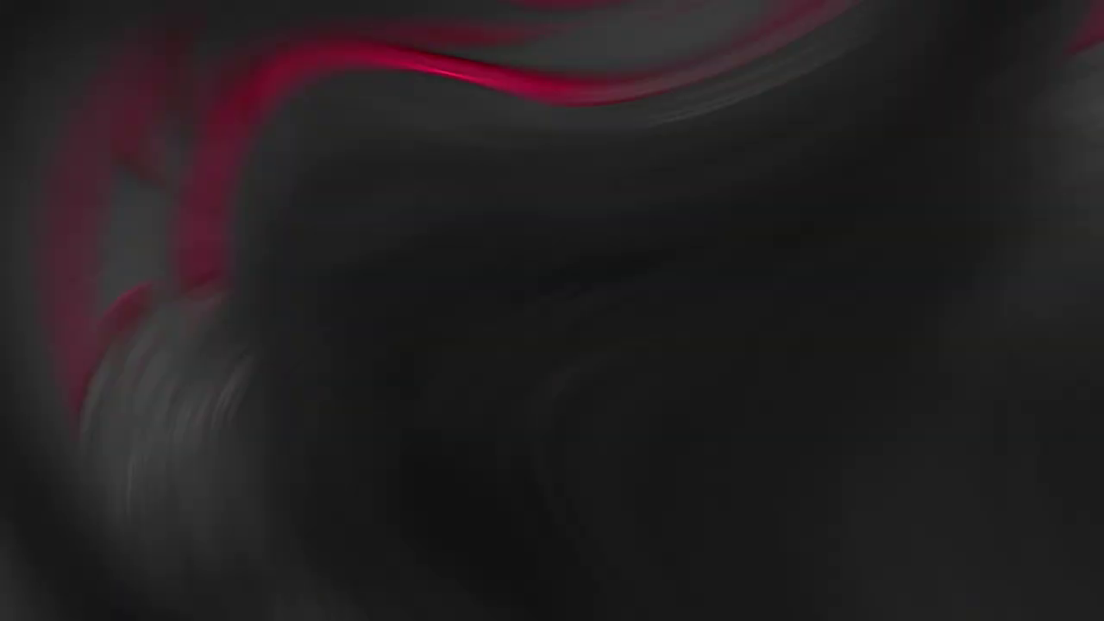